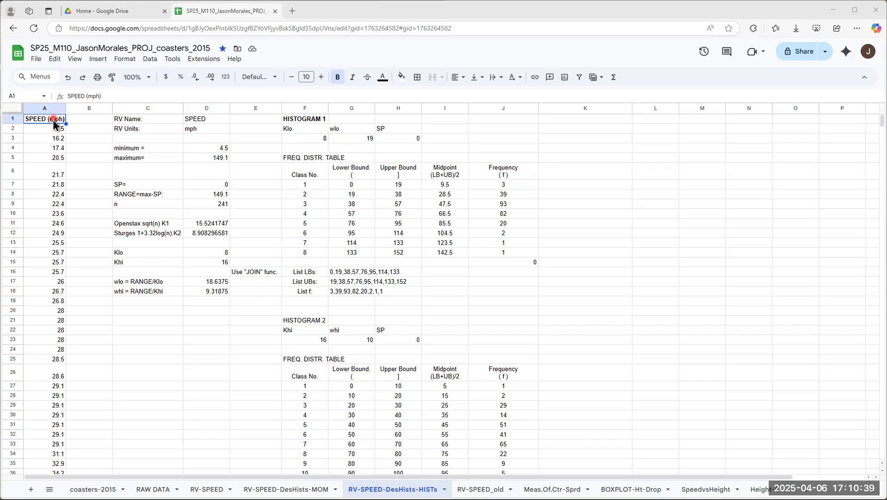
pyautogui.click(195, 120)
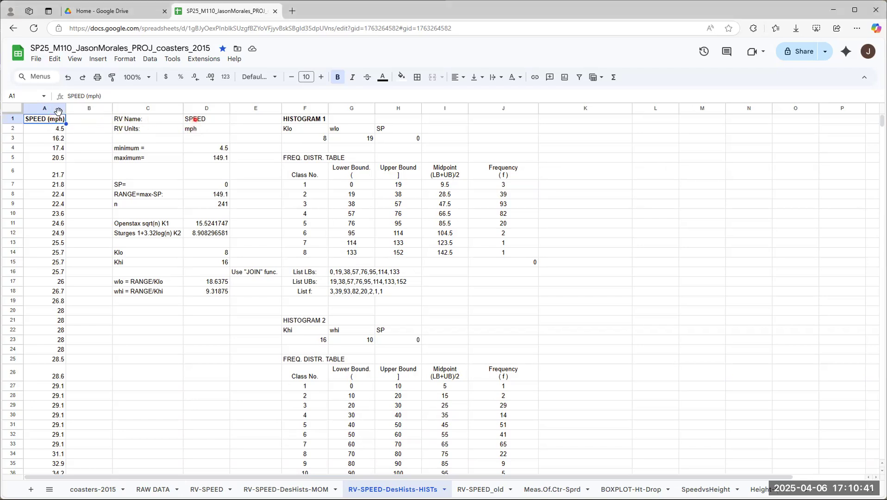
pyautogui.click(195, 129)
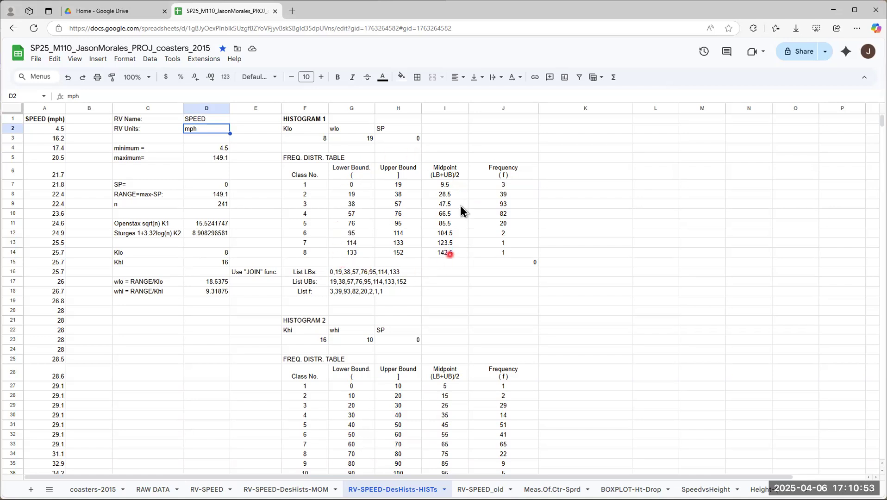
pyautogui.scroll(-3, 421, 206)
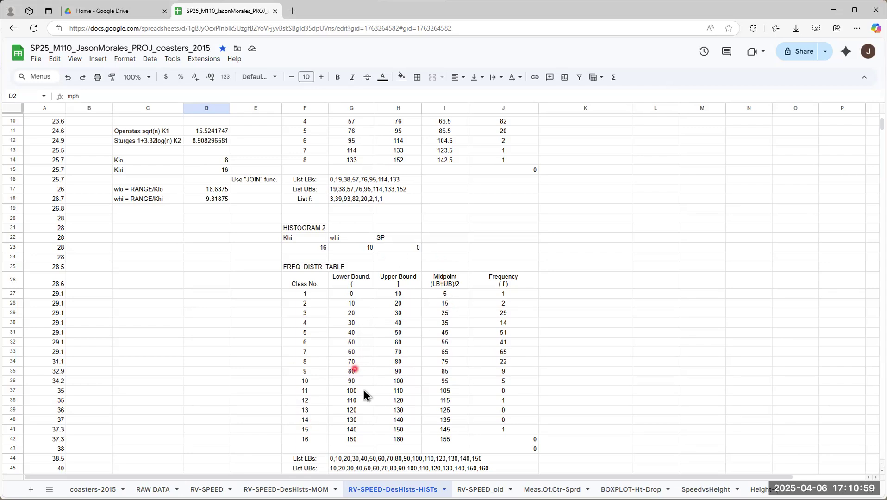
pyautogui.scroll(1, 369, 356)
pyautogui.scroll(2, 369, 356)
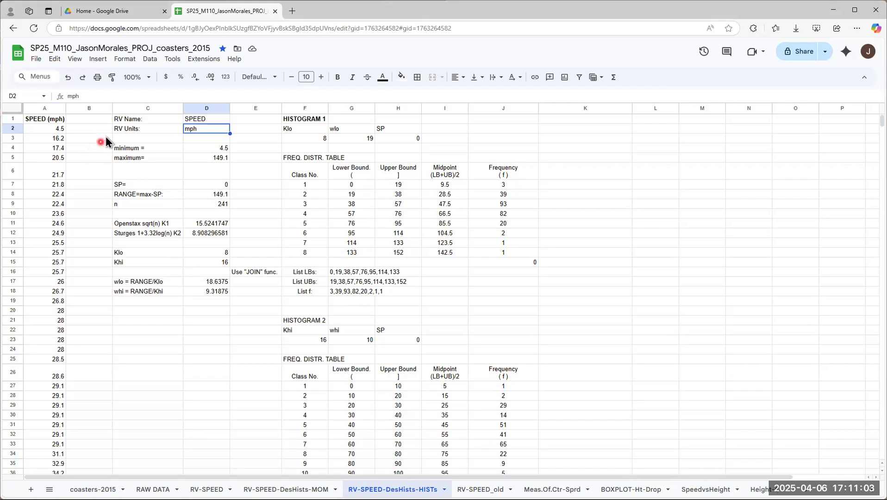
# Step: Insert a histogram chart of the SPEED (mph) data in A1:A242 and move it off the columns beside the data
pyautogui.click(43, 118)
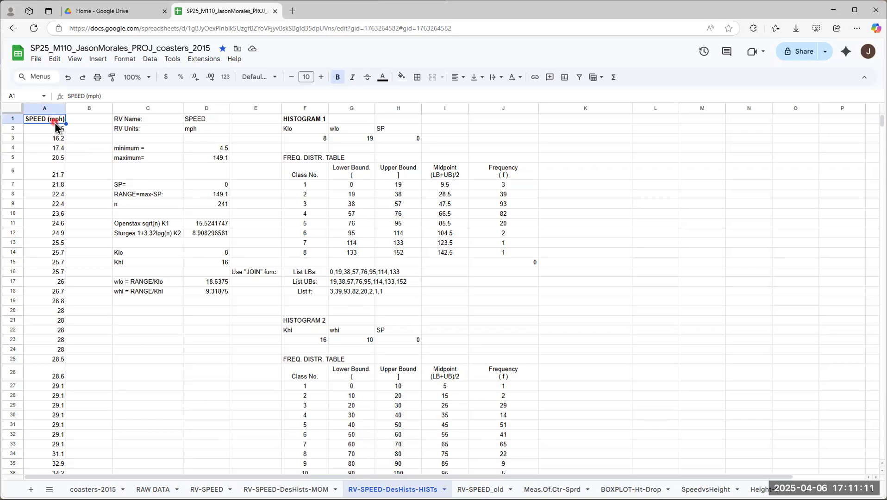
pyautogui.scroll(-20, 41, 185)
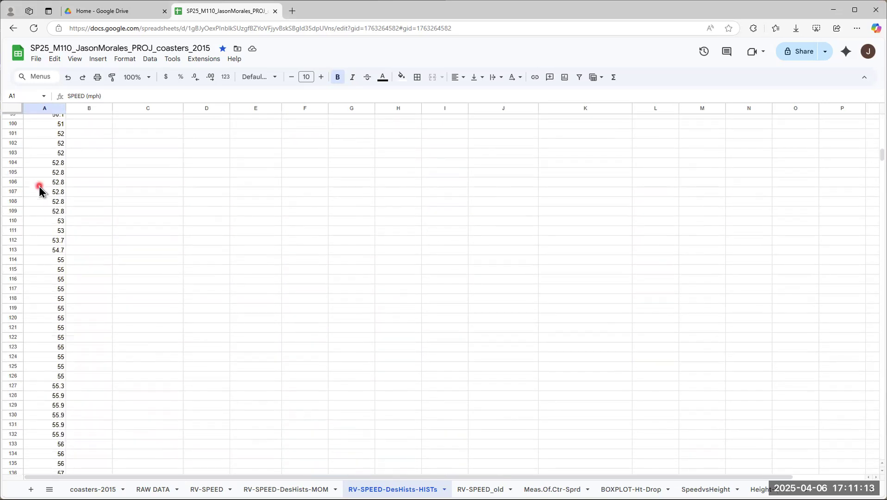
pyautogui.scroll(-20, 38, 187)
pyautogui.scroll(4, 45, 180)
pyautogui.keyDown('shift'); pyautogui.click(47, 303); pyautogui.keyUp('shift')
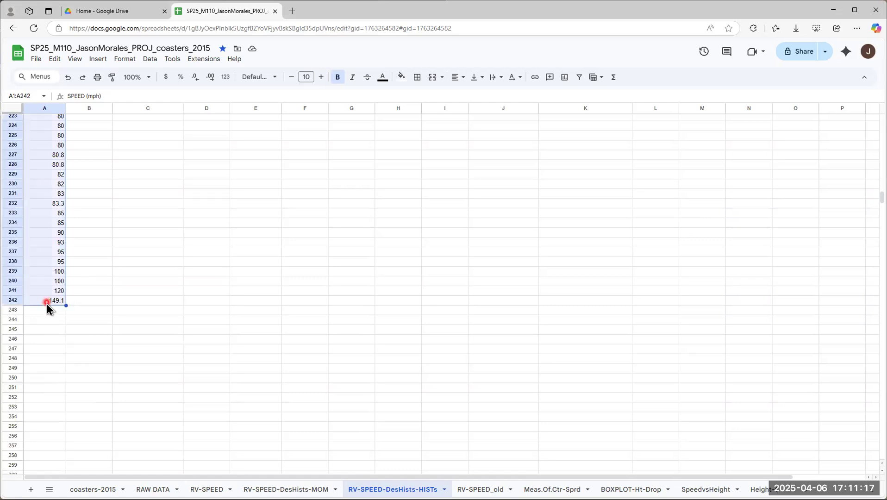
pyautogui.scroll(8, 146, 268)
pyautogui.scroll(20, 148, 274)
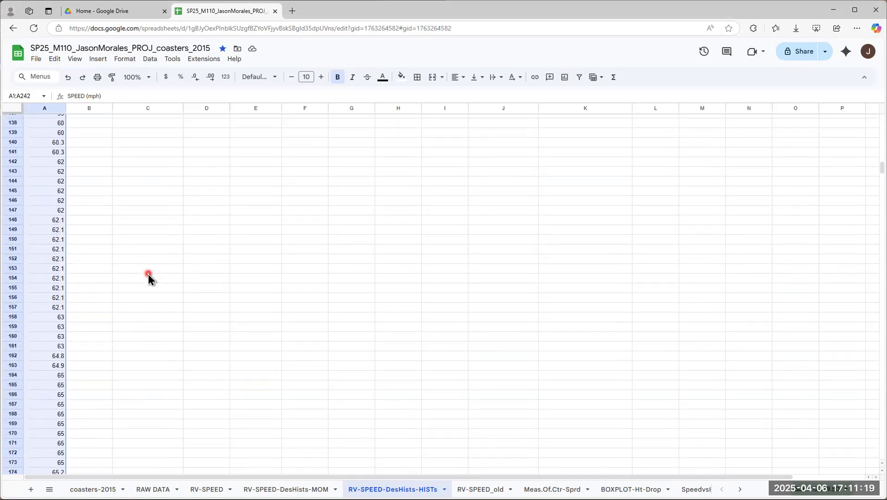
pyautogui.scroll(6, 152, 276)
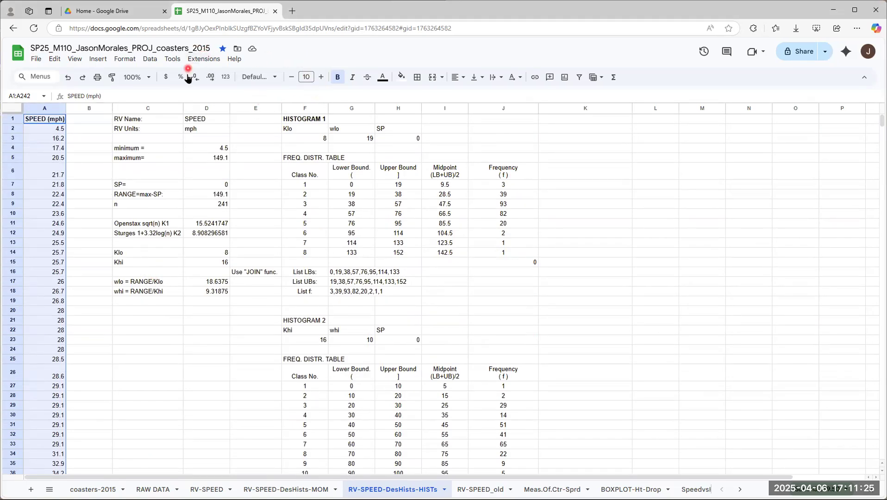
pyautogui.click(98, 59)
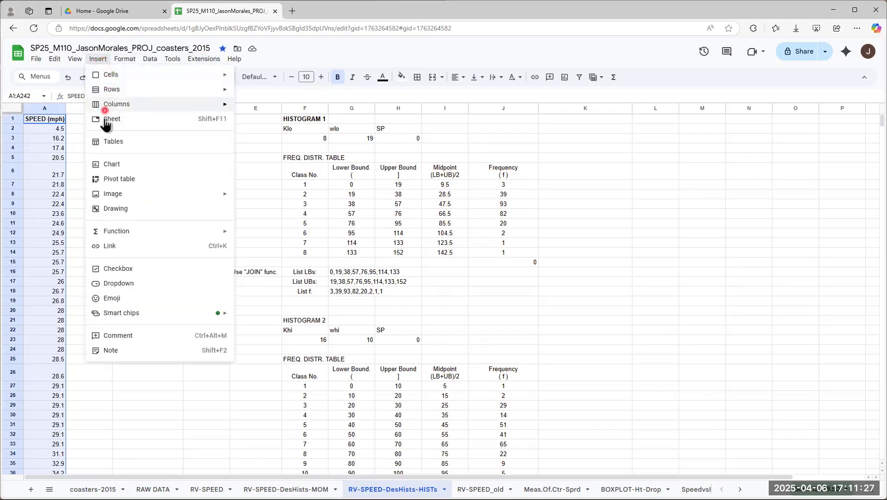
pyautogui.click(113, 167)
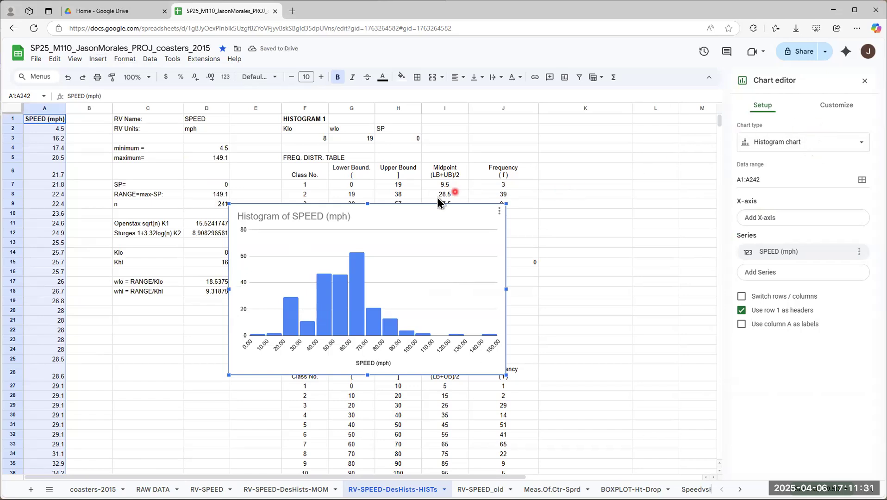
pyautogui.moveTo(420, 215); pyautogui.dragTo(535, 203)
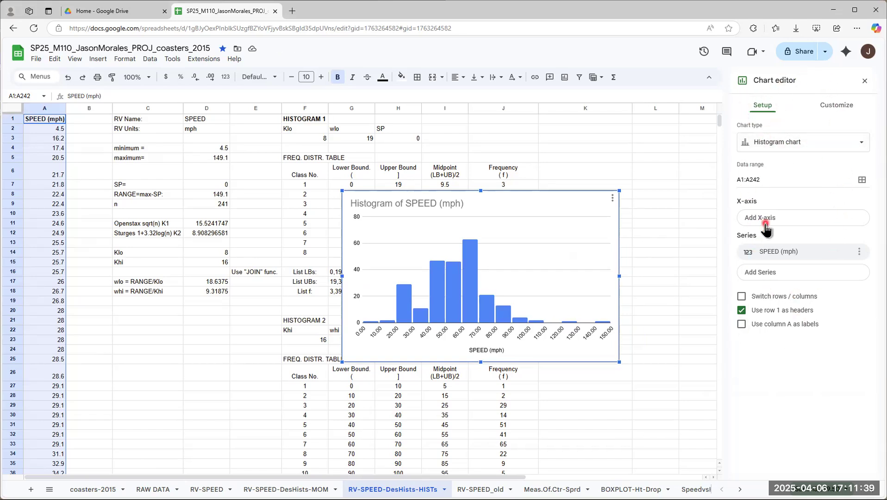
pyautogui.click(790, 149)
pyautogui.scroll(-1, 762, 301)
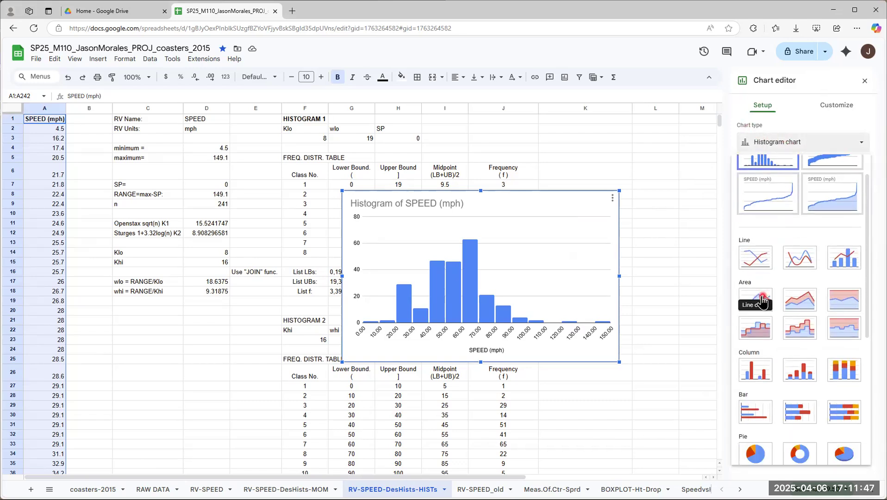
pyautogui.scroll(-5, 763, 301)
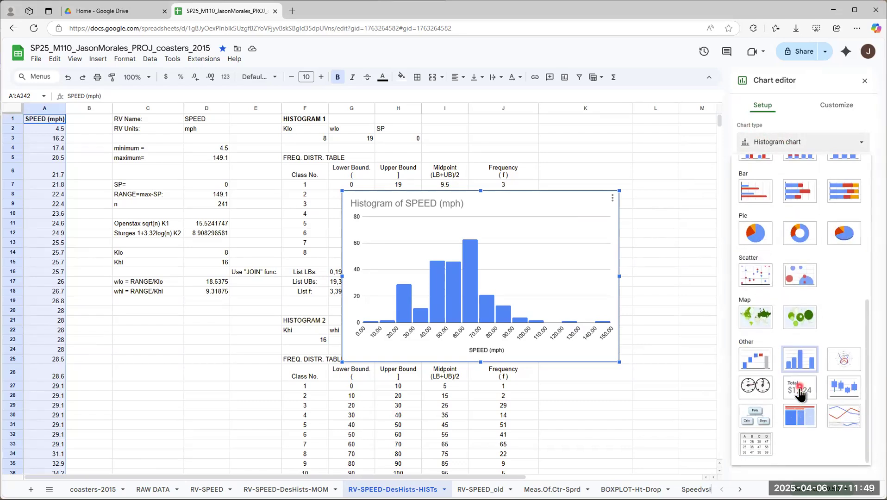
pyautogui.scroll(1, 804, 389)
pyautogui.scroll(10, 804, 392)
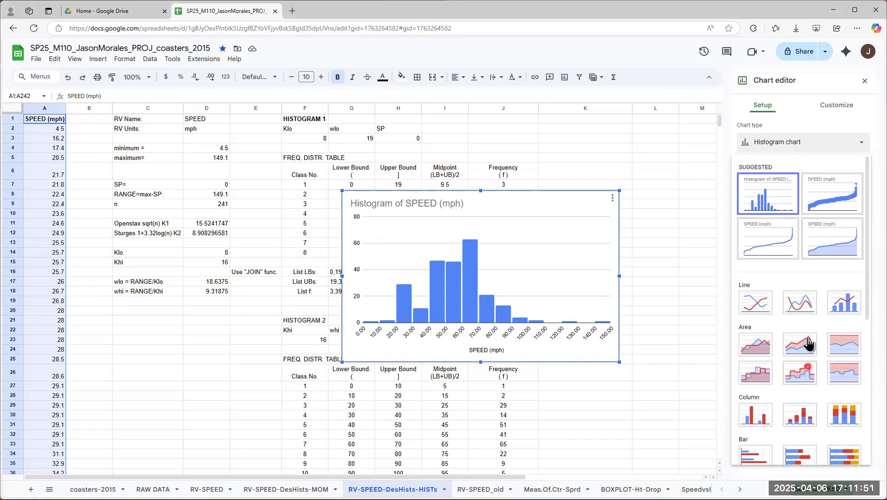
pyautogui.click(800, 122)
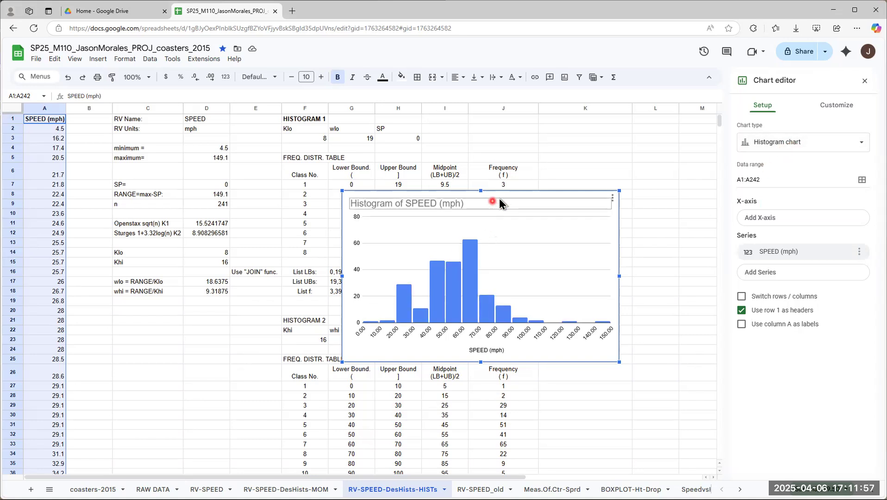
# Step: Place the speed histogram beside the HISTOGRAM 2 frequency distribution table, starting at column K near row 26
pyautogui.moveTo(500, 200); pyautogui.dragTo(702, 366)
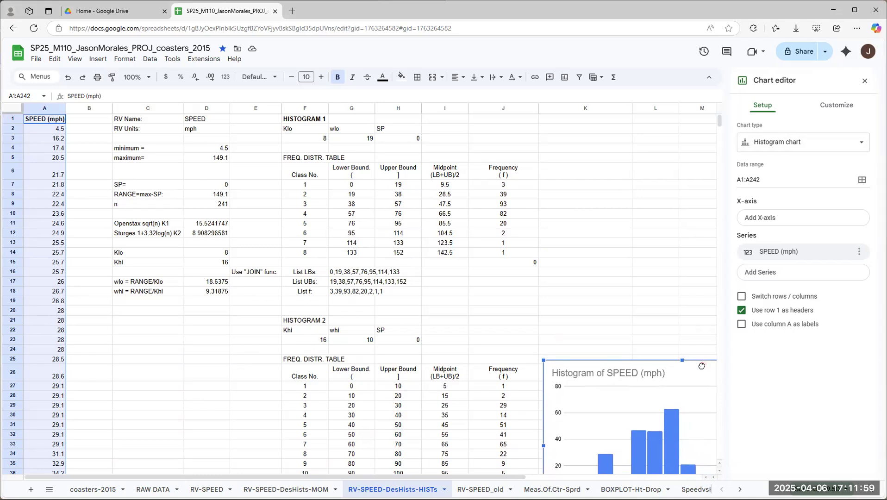
pyautogui.scroll(-3, 611, 220)
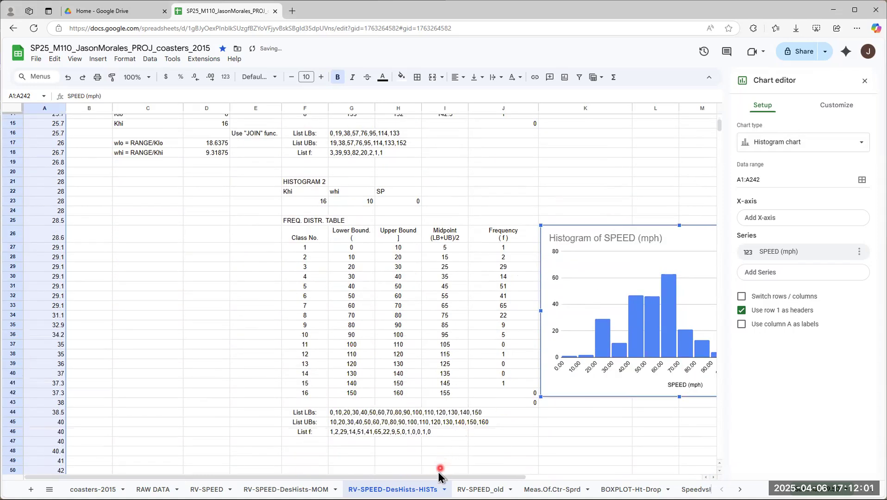
pyautogui.moveTo(439, 476); pyautogui.dragTo(565, 477)
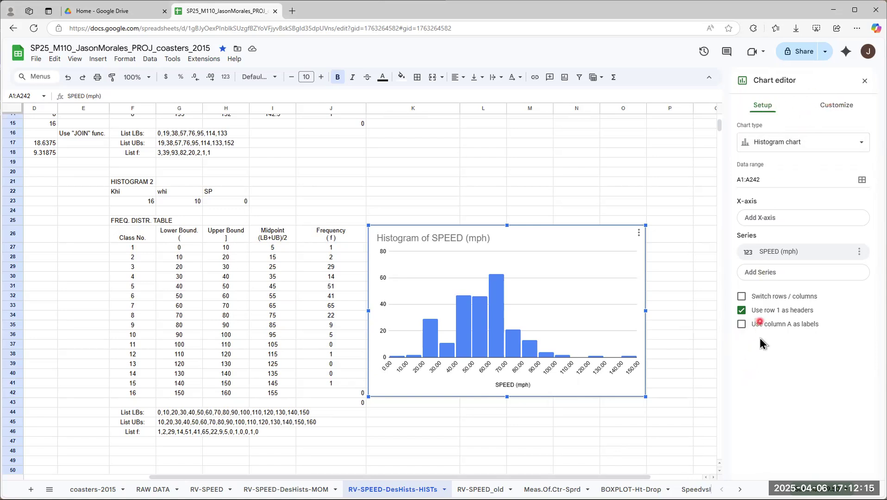
pyautogui.click(839, 107)
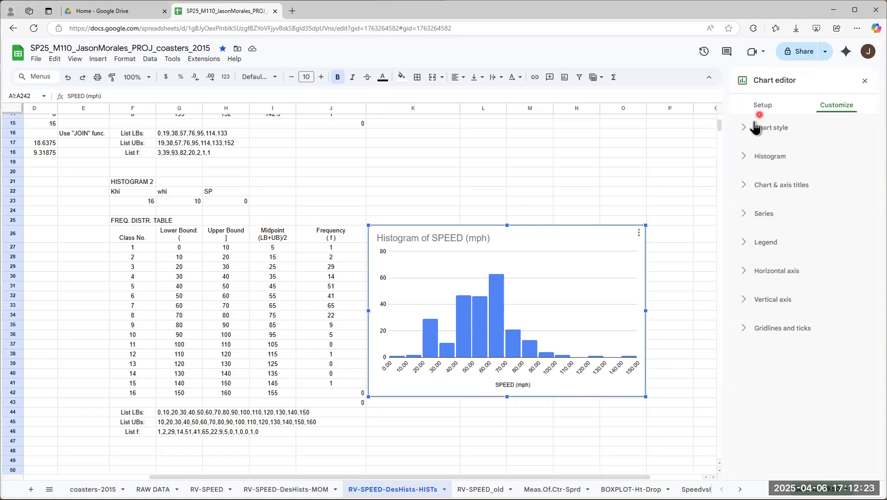
pyautogui.click(743, 131)
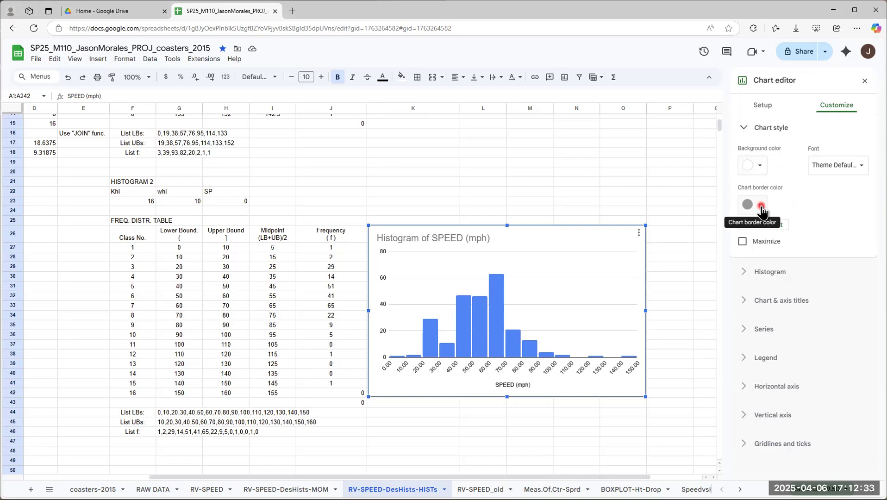
pyautogui.click(695, 201)
pyautogui.click(680, 239)
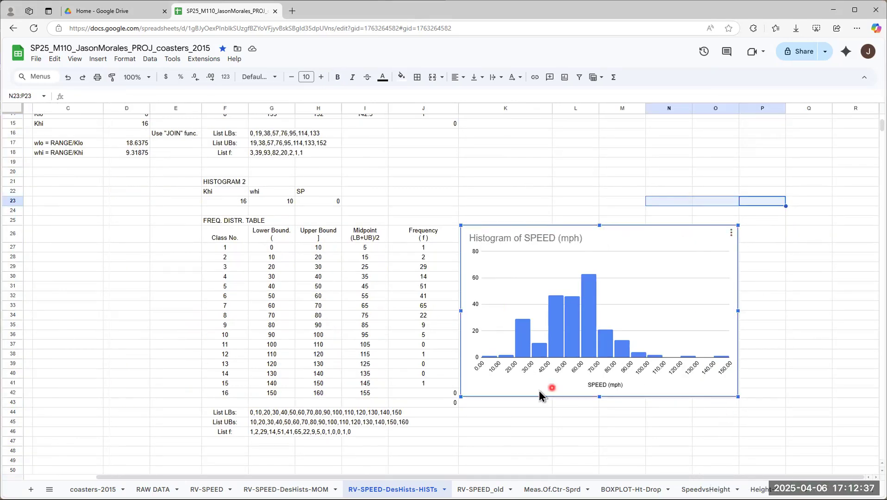
pyautogui.click(759, 233)
pyautogui.click(720, 233)
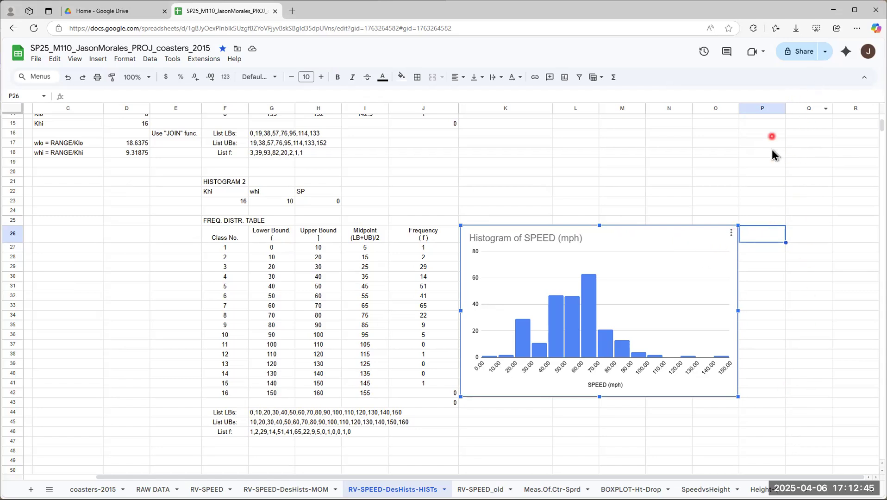
# Step: Reopen the speed histogram for editing and set its chart border color to white, keeping the theme default font
pyautogui.rightClick(731, 237)
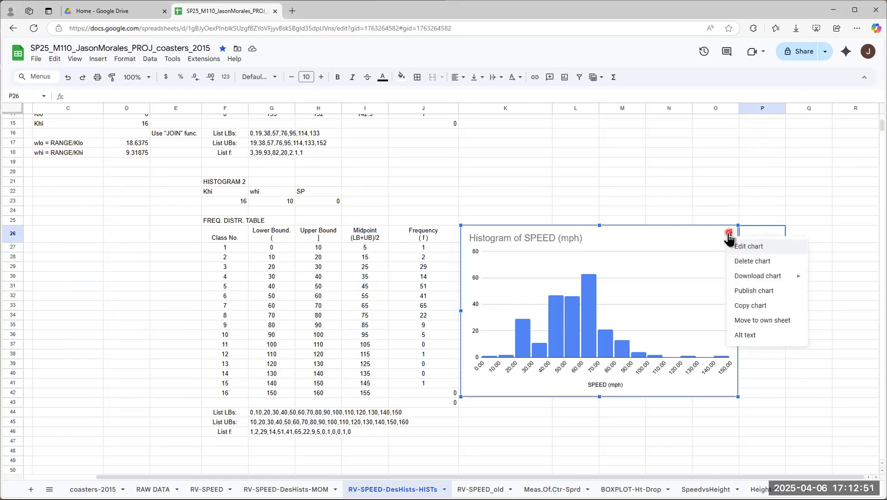
pyautogui.click(750, 250)
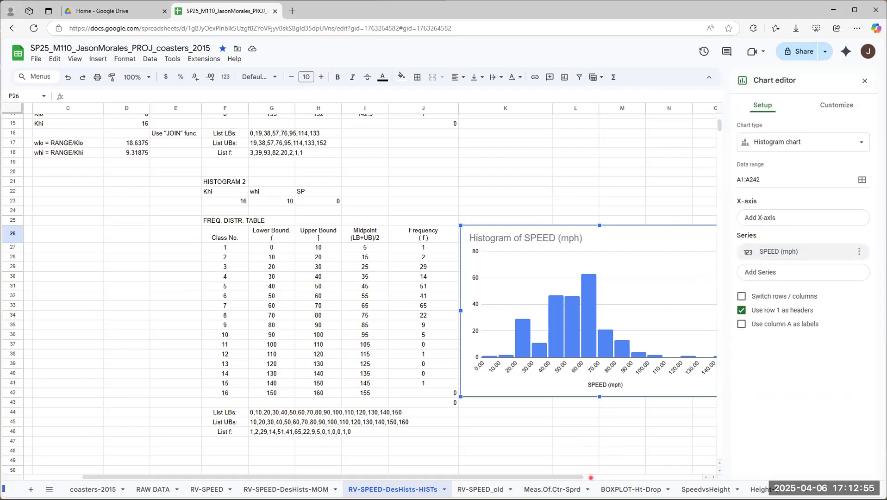
pyautogui.moveTo(580, 477); pyautogui.dragTo(625, 477)
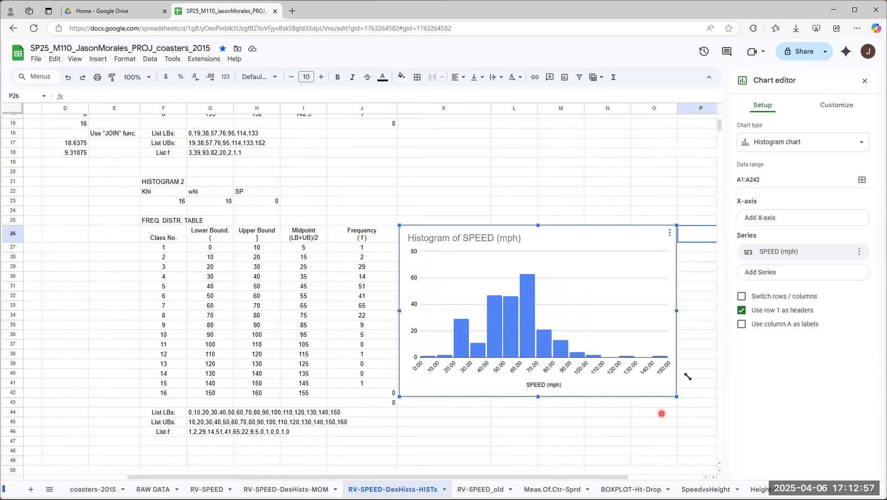
pyautogui.click(836, 103)
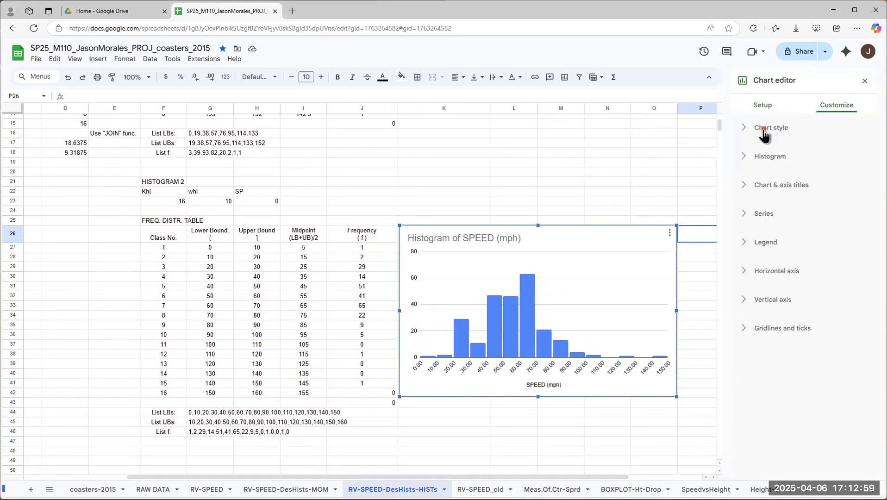
pyautogui.click(761, 127)
pyautogui.click(760, 205)
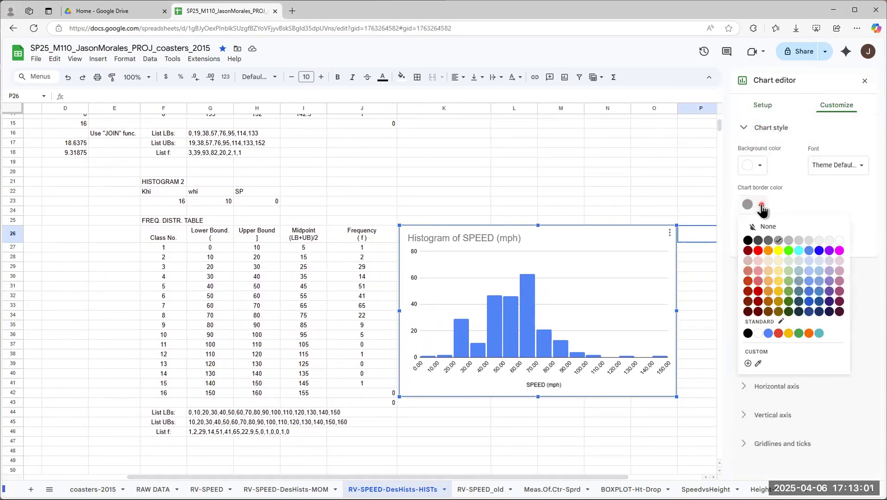
pyautogui.click(839, 240)
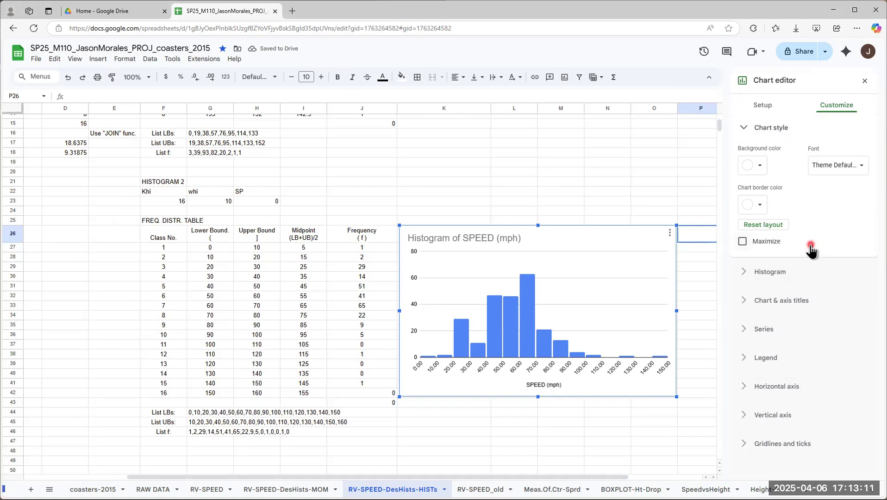
pyautogui.click(850, 168)
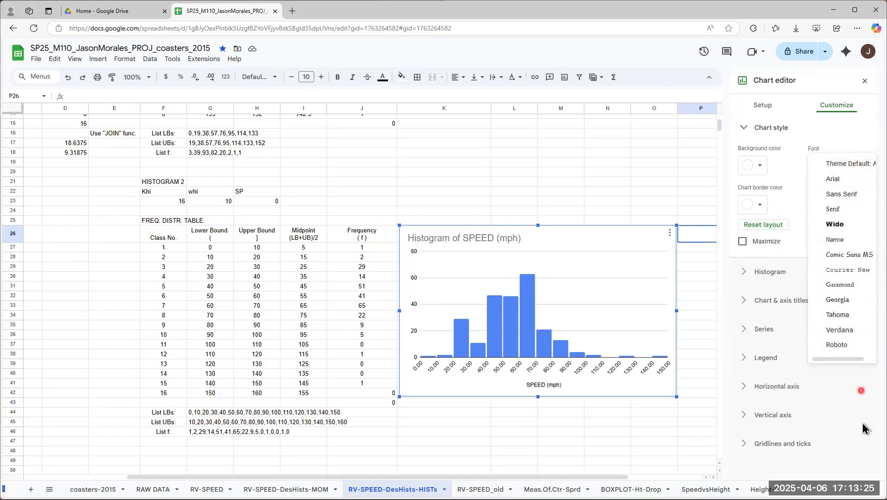
pyautogui.click(862, 440)
# Step: Switch the histogram's item dividers on and off again, and set the bucket size to 10
pyautogui.click(743, 160)
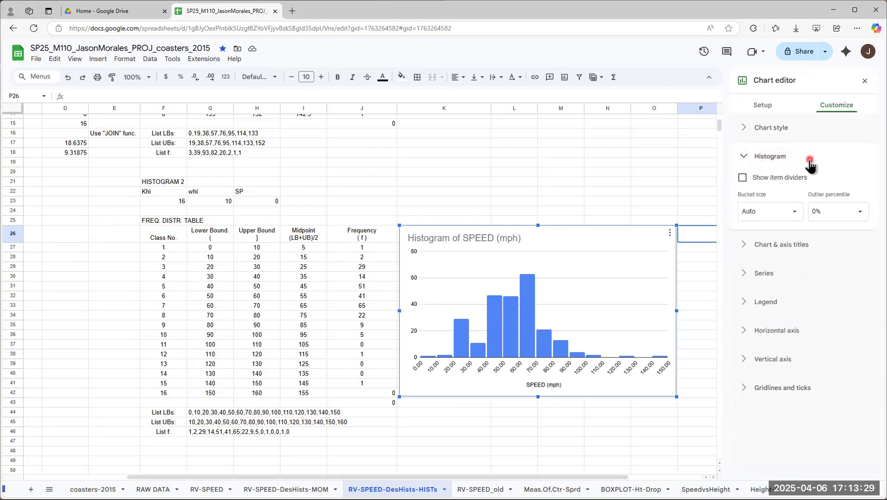
pyautogui.click(770, 181)
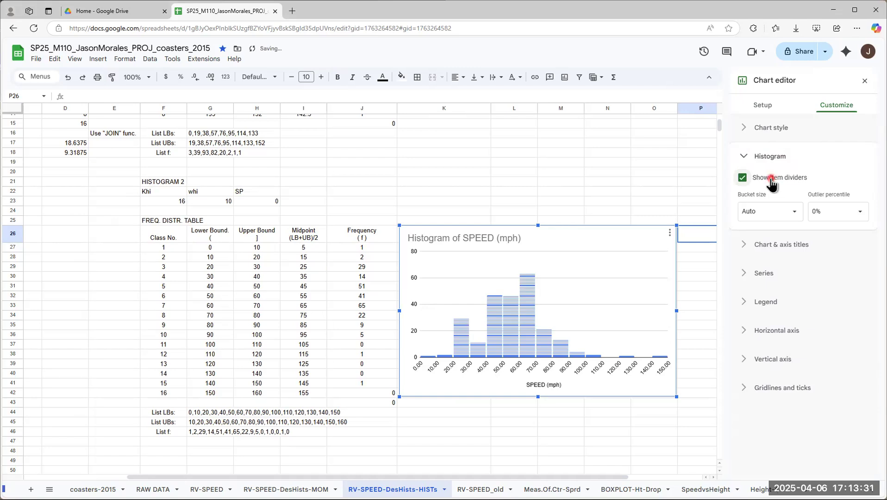
pyautogui.click(742, 180)
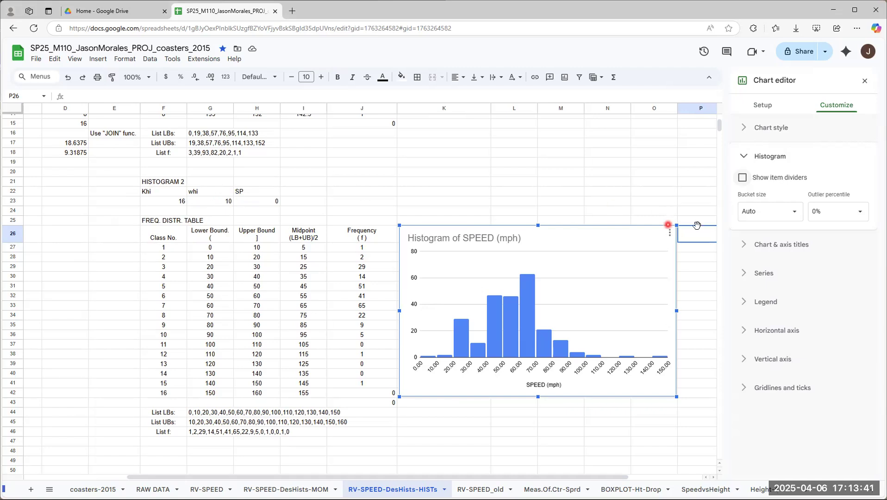
pyautogui.click(797, 211)
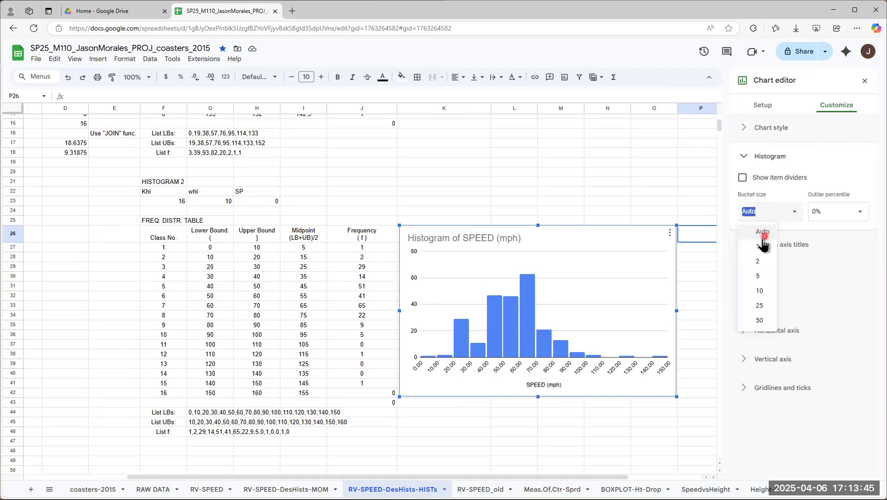
pyautogui.click(759, 293)
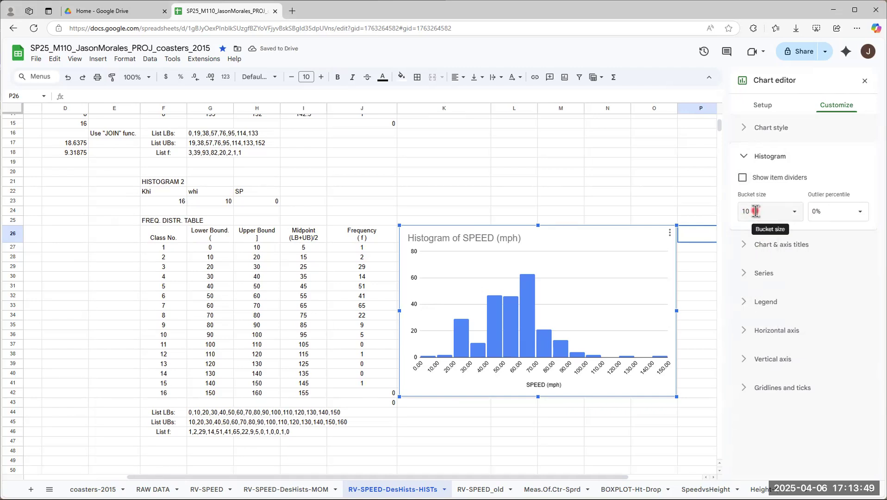
# Step: Try a bucket size of 12 on the histogram, return it to 10, and check the outlier percentile choices
pyautogui.click(795, 214)
pyautogui.click(756, 211)
pyautogui.doubleClick(759, 209)
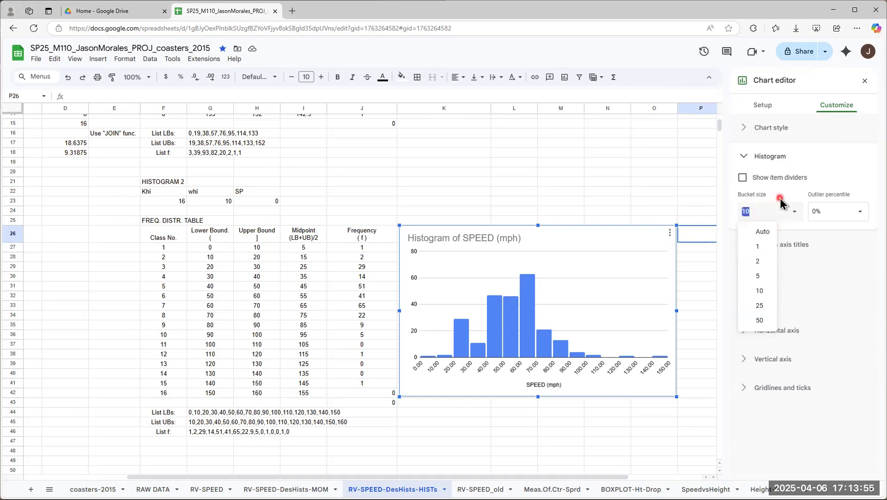
pyautogui.press('Return')
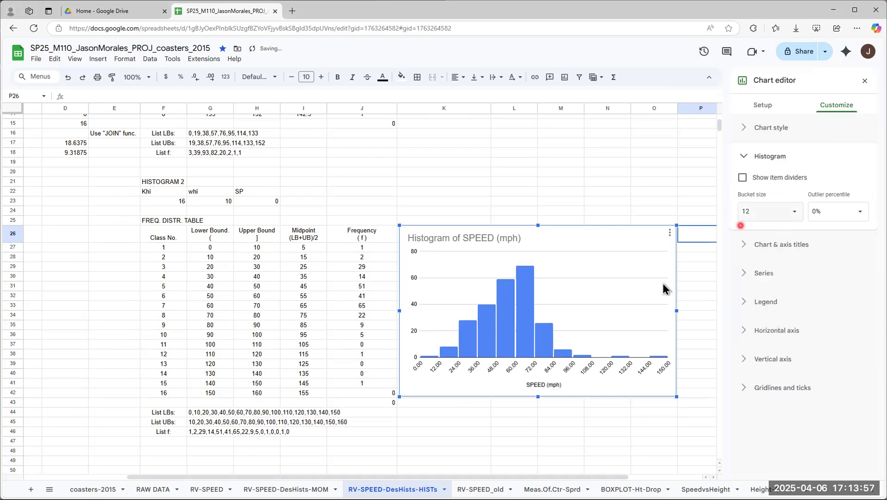
pyautogui.click(439, 365)
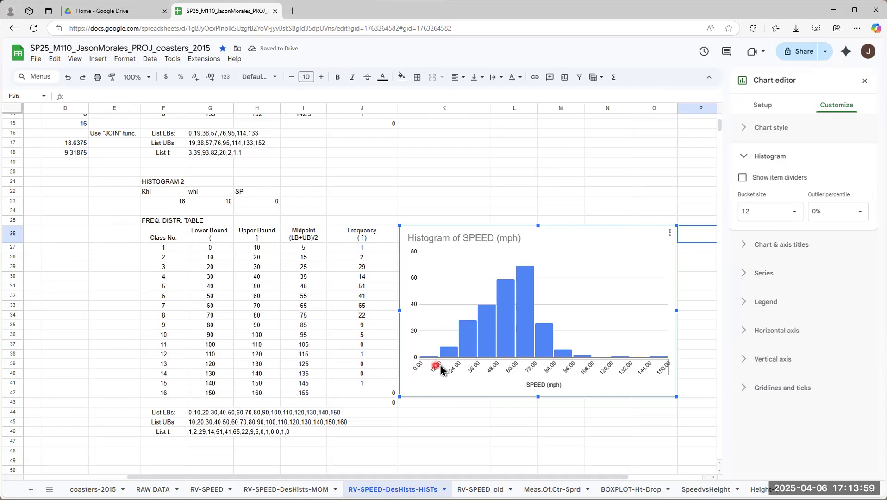
pyautogui.click(794, 213)
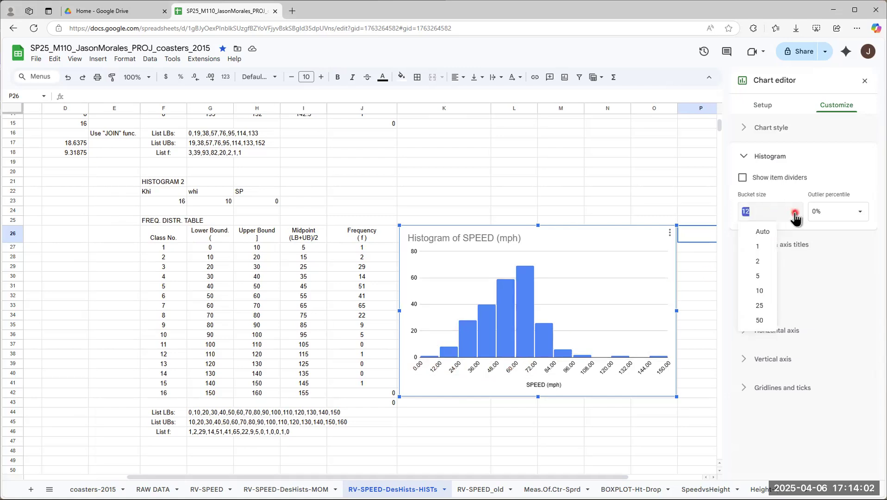
pyautogui.click(763, 292)
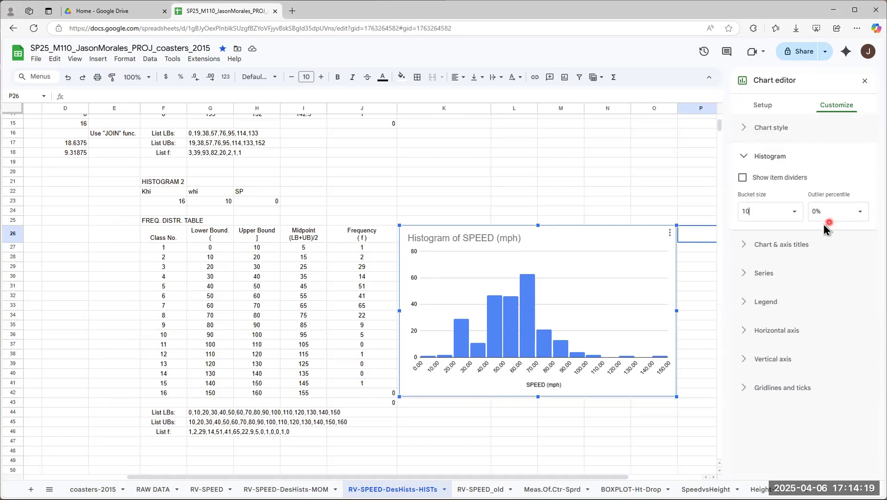
pyautogui.click(857, 214)
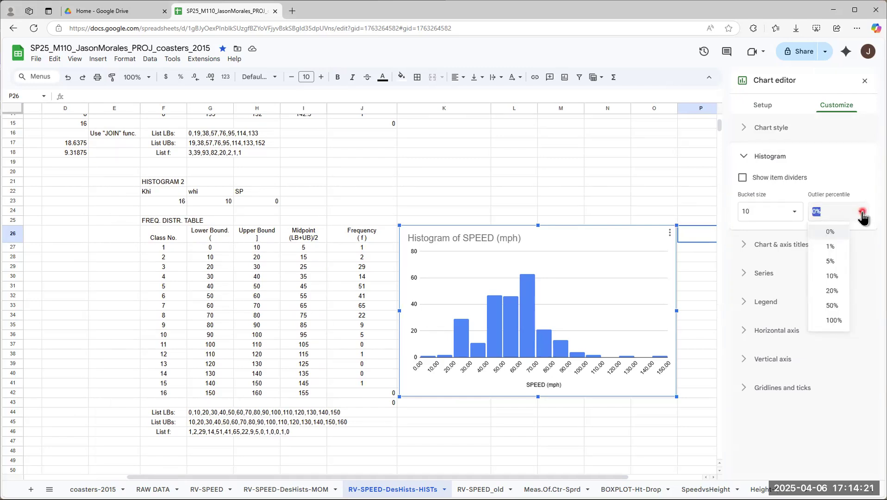
pyautogui.click(862, 214)
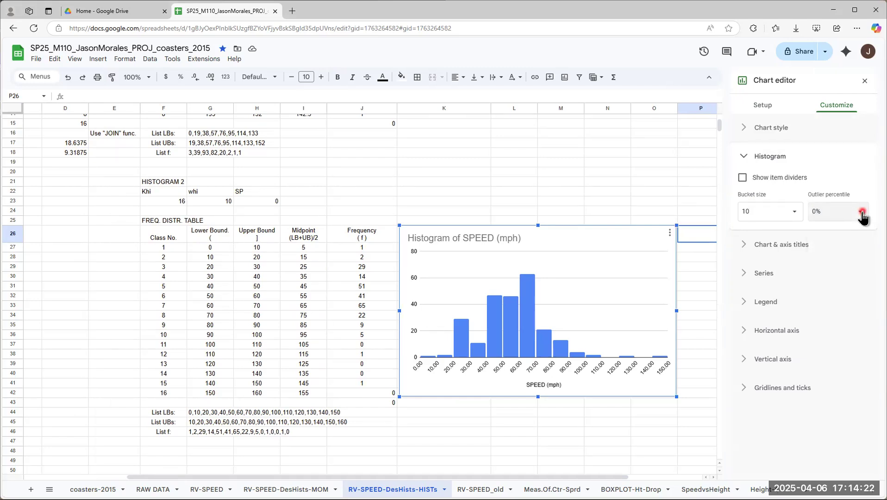
# Step: Remove the histogram's chart title text so the title is blank
pyautogui.click(744, 248)
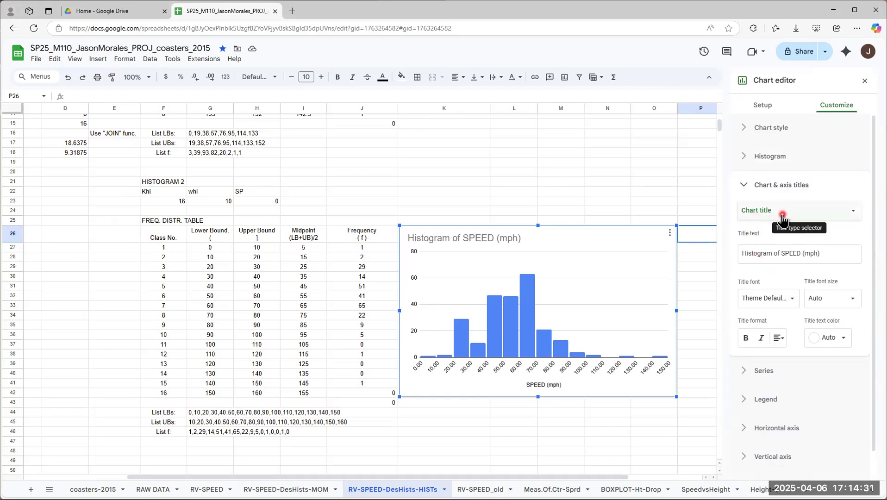
pyautogui.moveTo(838, 254); pyautogui.dragTo(728, 256)
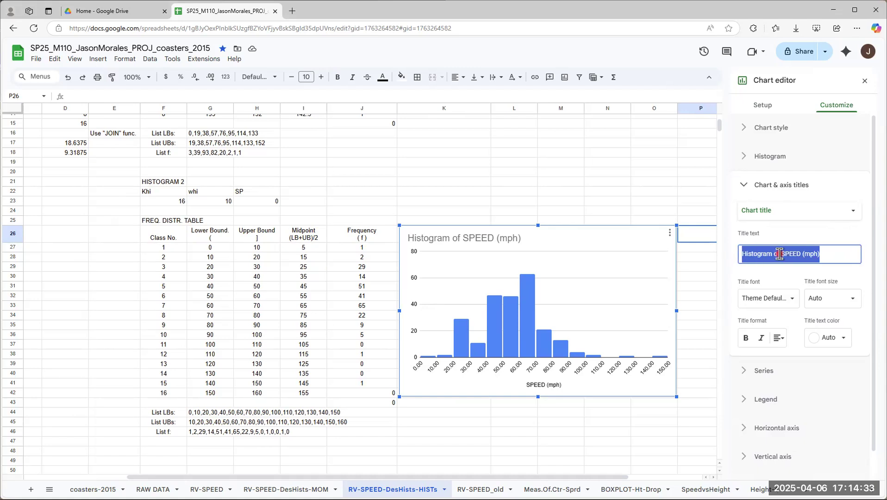
pyautogui.press('BackSpace')
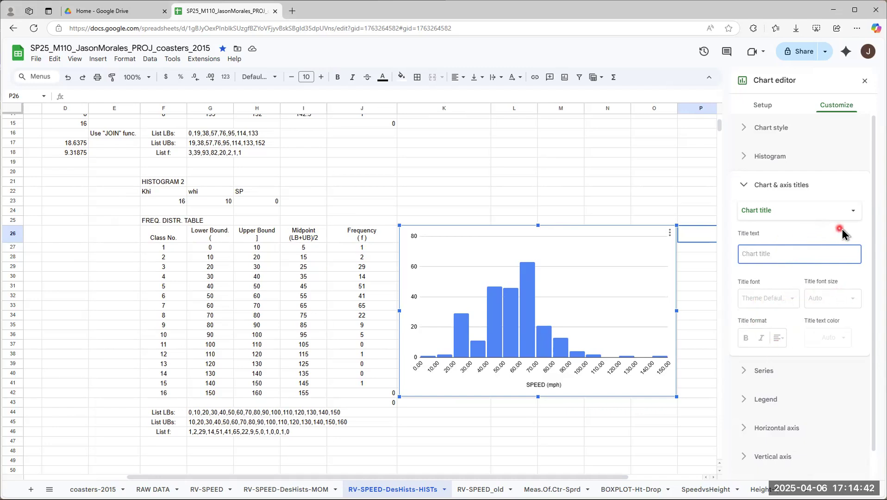
# Step: Format the horizontal axis title SPEED (mph) as bold, size 18 and black
pyautogui.click(854, 214)
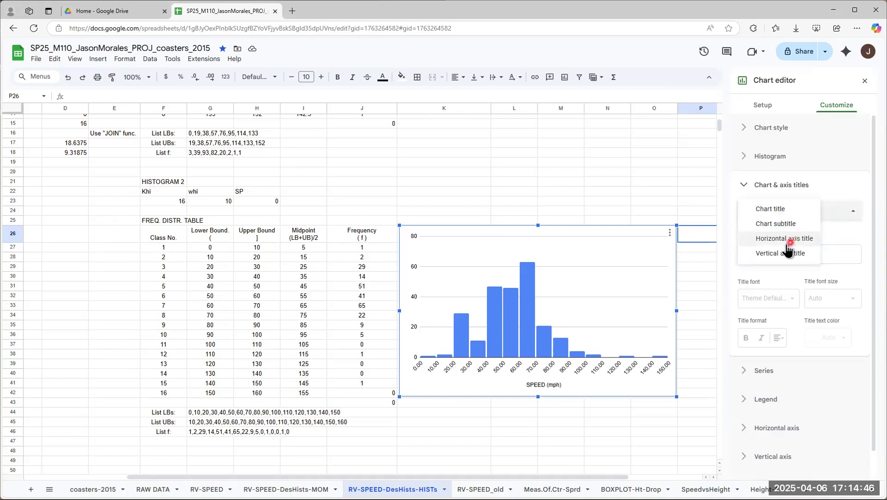
pyautogui.click(837, 191)
pyautogui.click(784, 194)
pyautogui.click(761, 211)
pyautogui.click(786, 239)
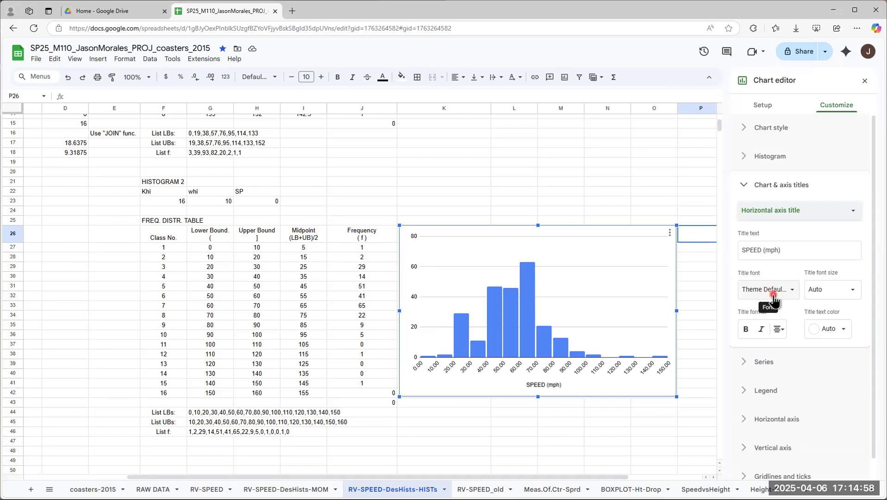
pyautogui.click(745, 330)
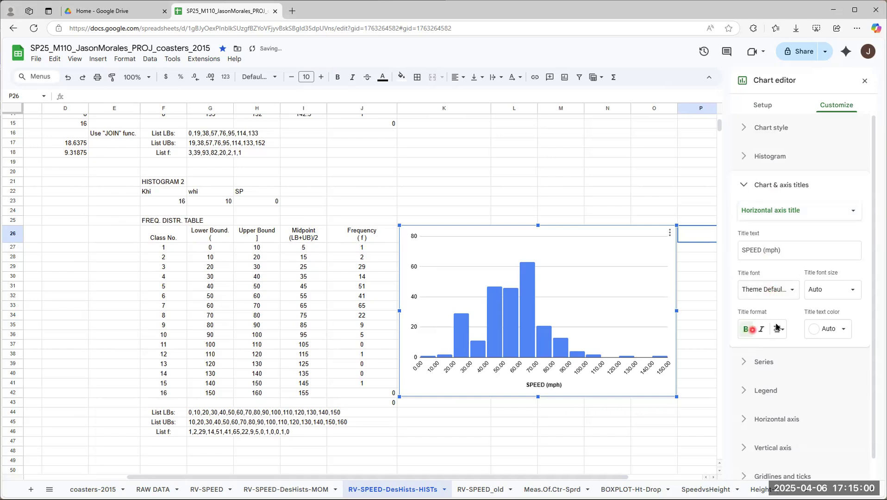
pyautogui.click(851, 289)
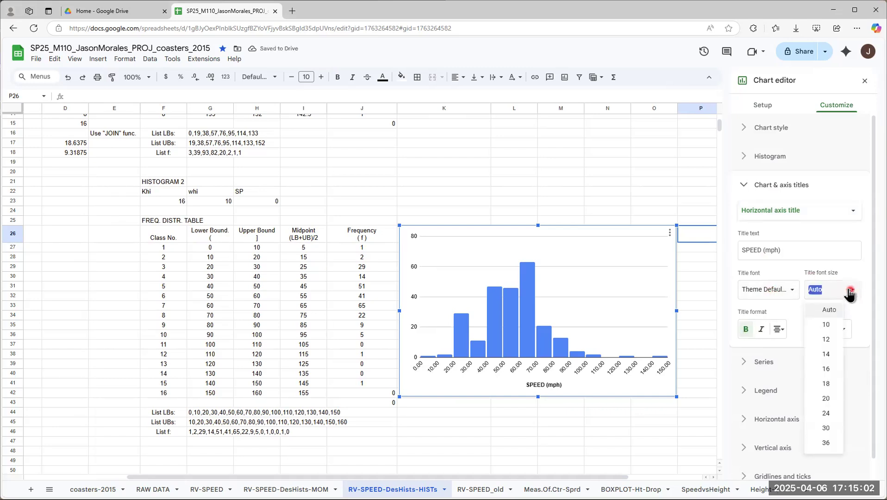
pyautogui.click(826, 384)
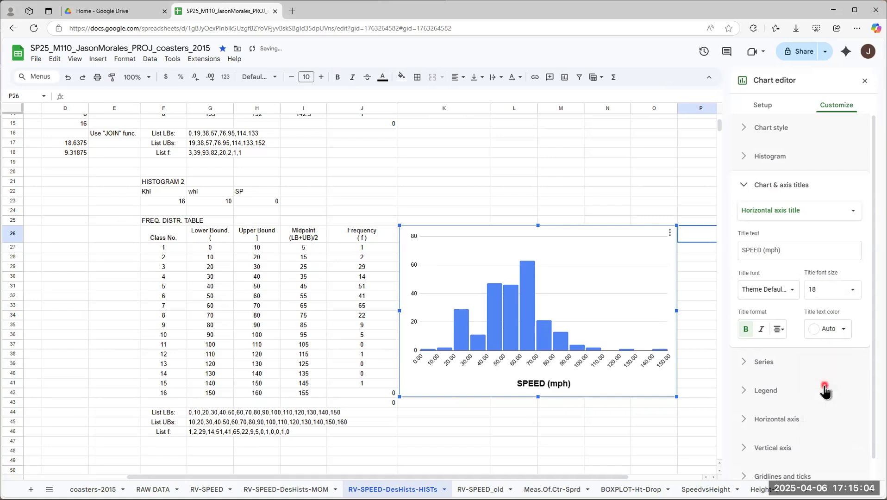
pyautogui.click(842, 283)
pyautogui.click(819, 338)
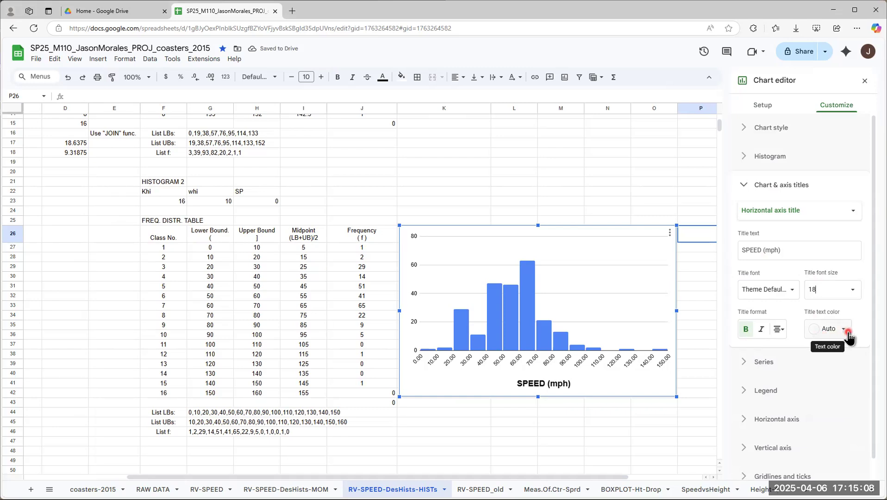
pyautogui.click(832, 329)
pyautogui.click(750, 185)
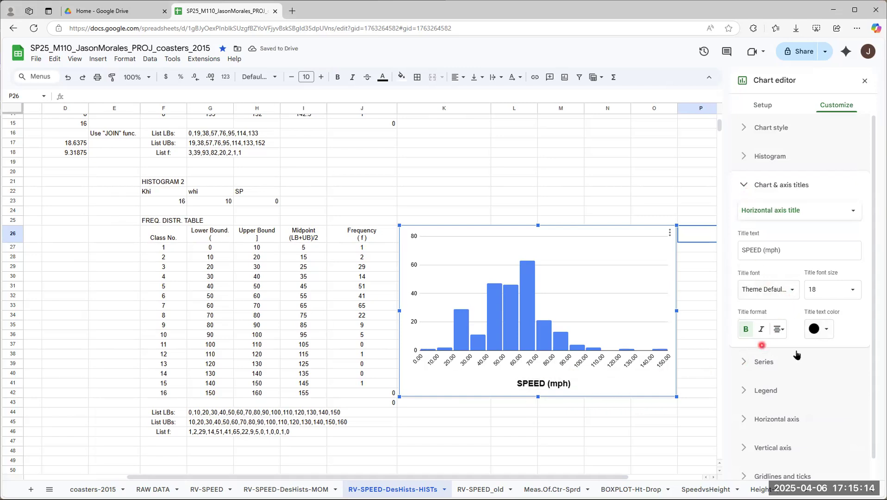
# Step: Add the vertical axis title "FREQUENCY (f)" to the histogram and format it as bold, size 18 and black
pyautogui.click(764, 211)
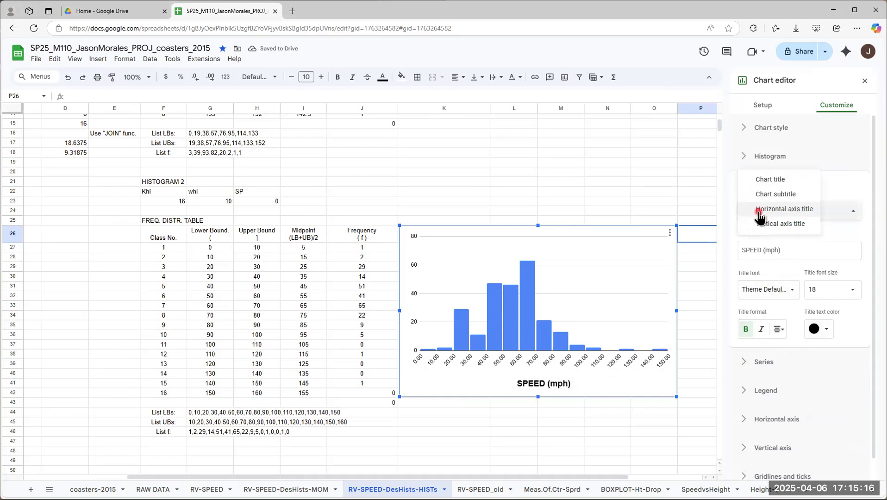
pyautogui.click(798, 225)
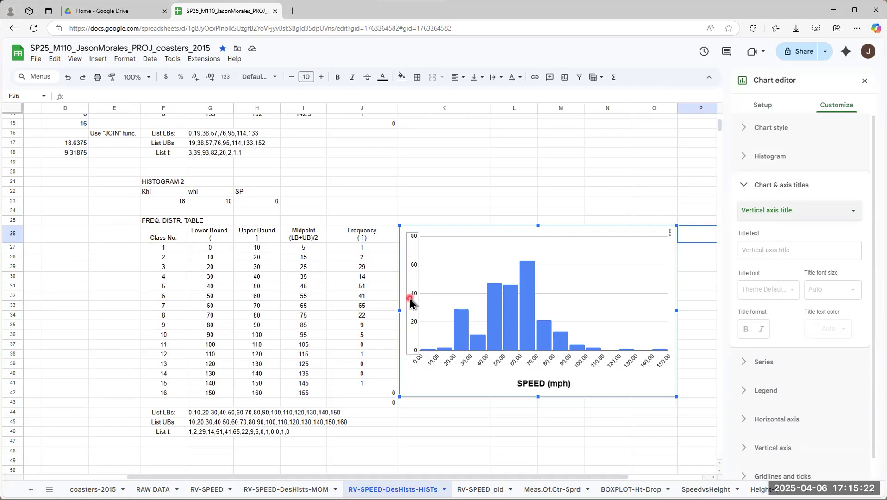
pyautogui.click(769, 245)
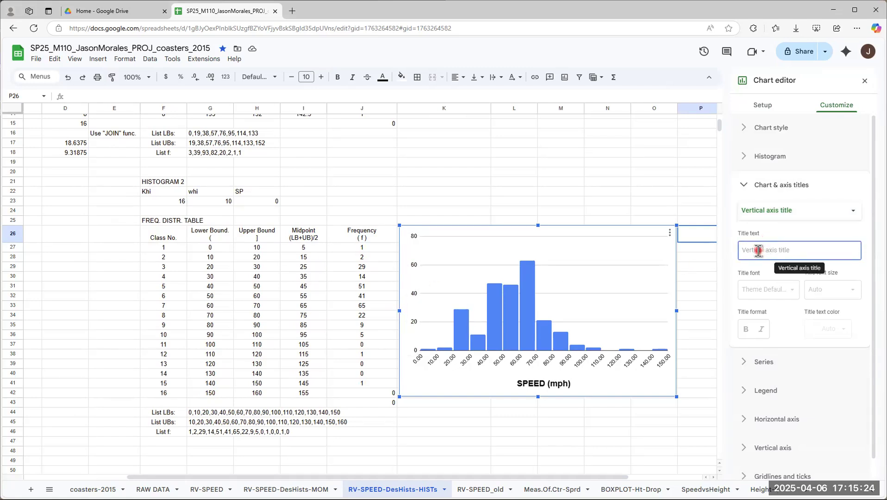
pyautogui.write('FREQUENCY (f')
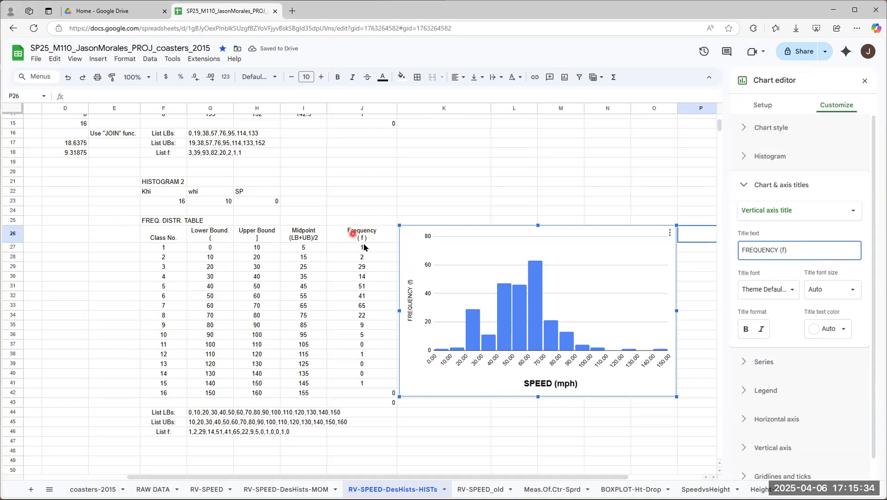
pyautogui.click(820, 290)
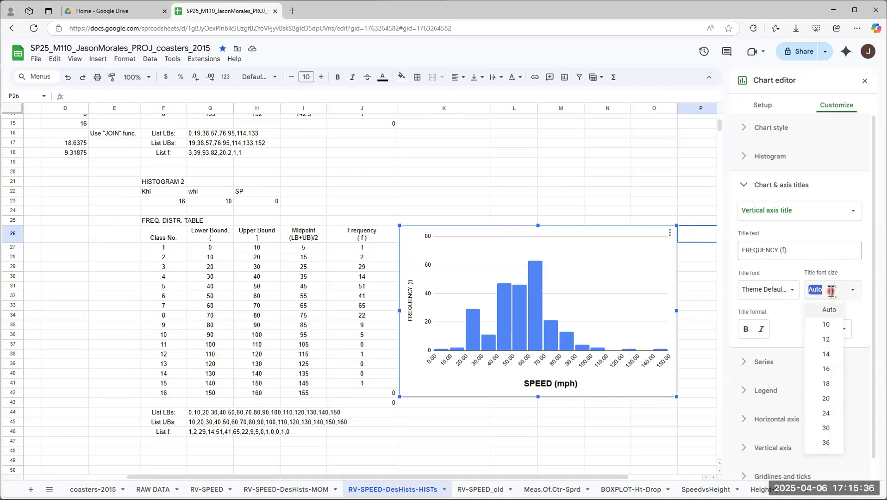
pyautogui.click(827, 384)
pyautogui.click(746, 329)
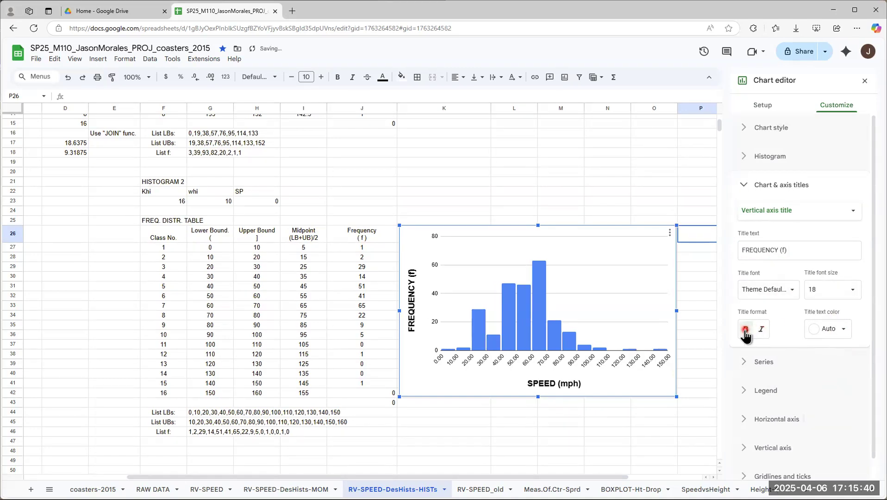
pyautogui.click(843, 330)
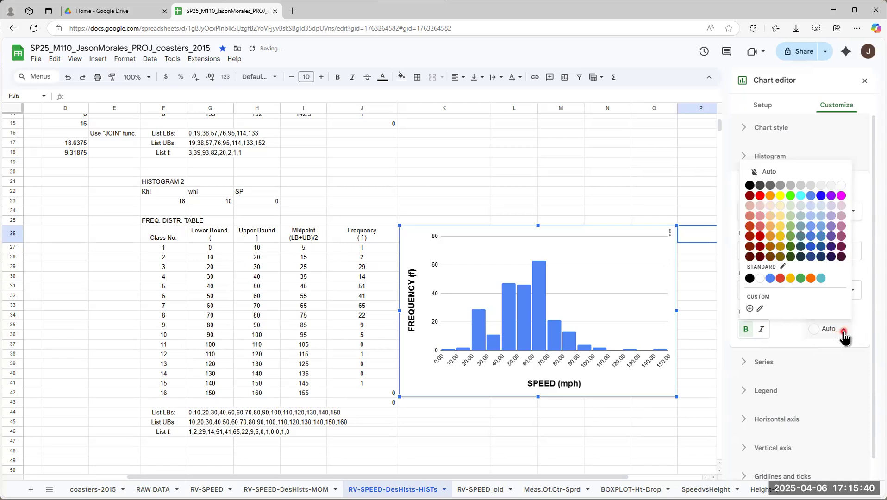
pyautogui.click(749, 185)
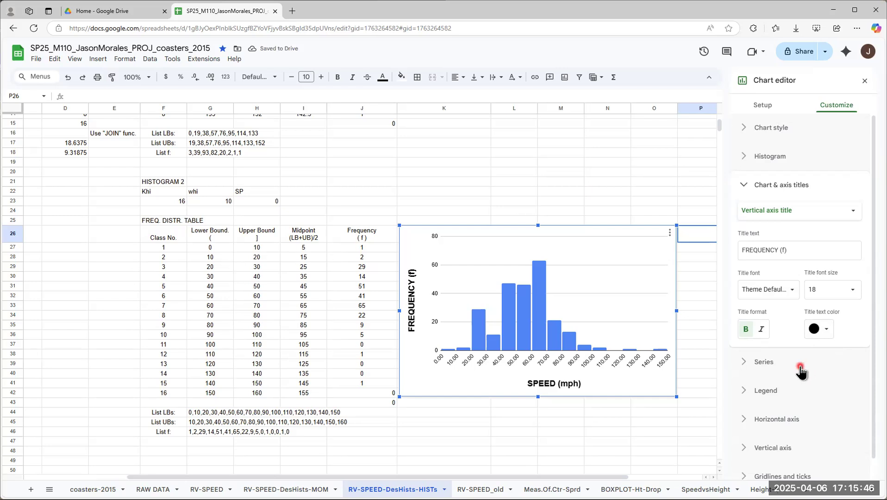
pyautogui.click(851, 211)
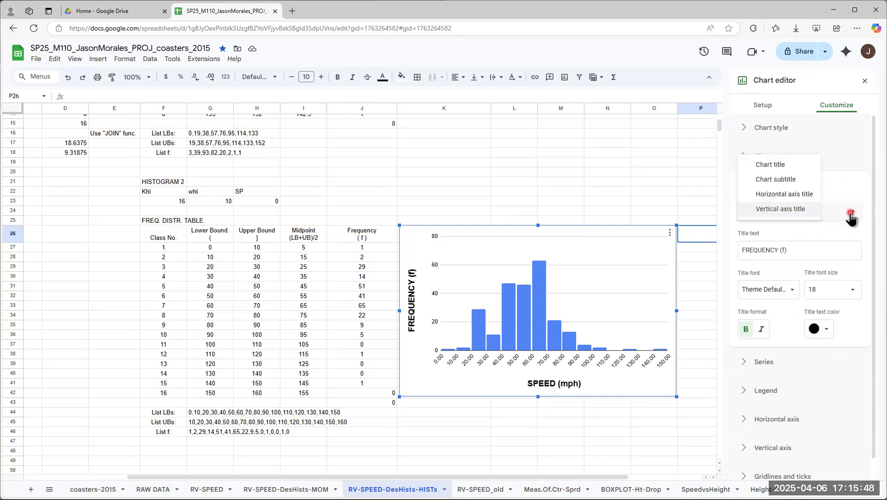
pyautogui.click(772, 165)
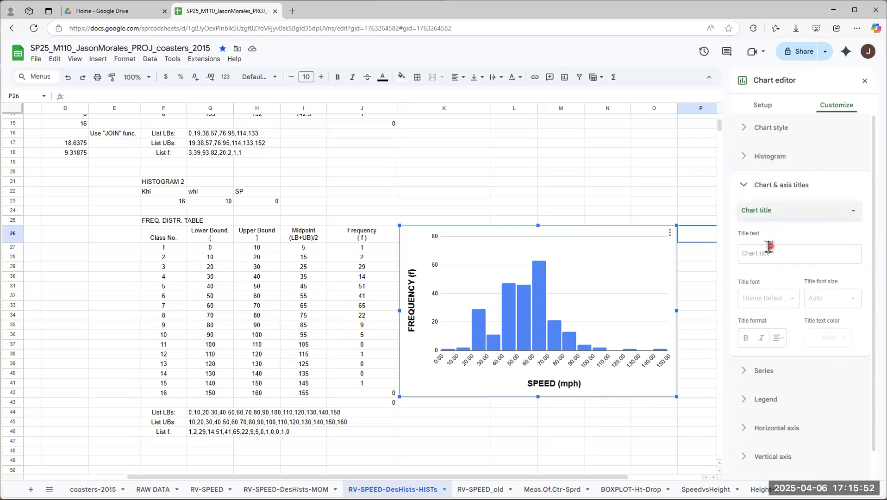
pyautogui.click(822, 216)
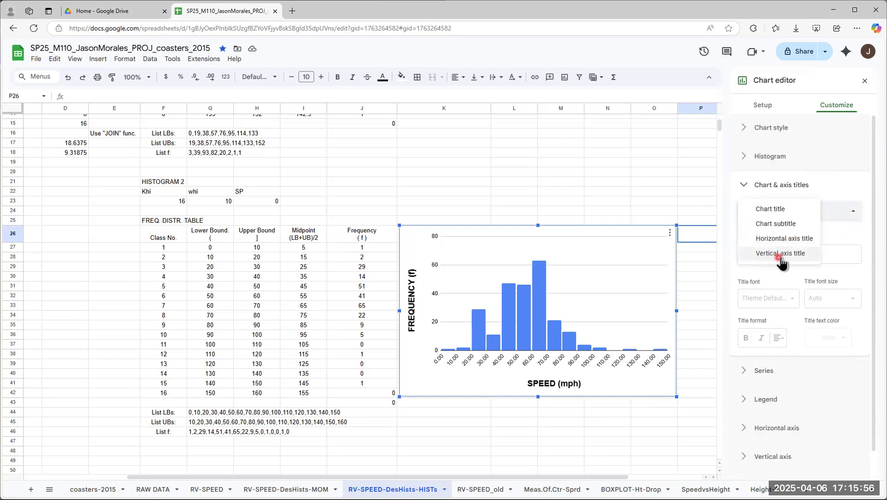
pyautogui.click(852, 215)
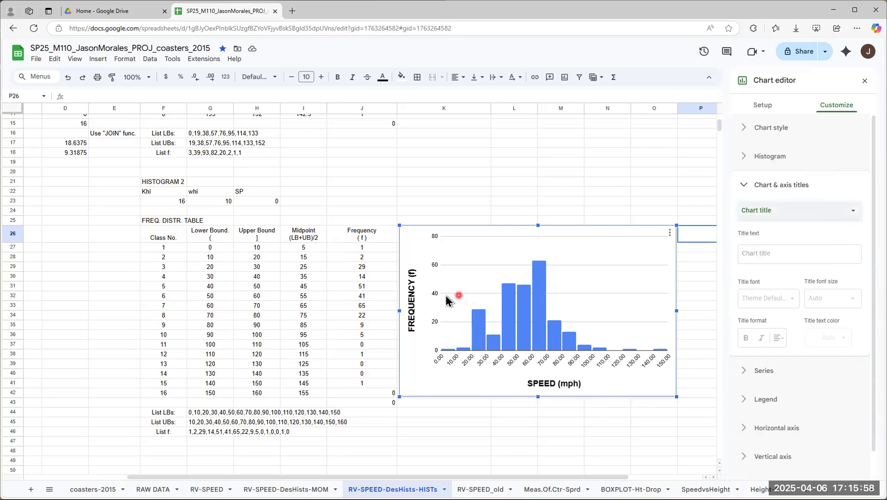
# Step: Set the fill color of the histogram's SPEED (mph) series to black
pyautogui.click(743, 185)
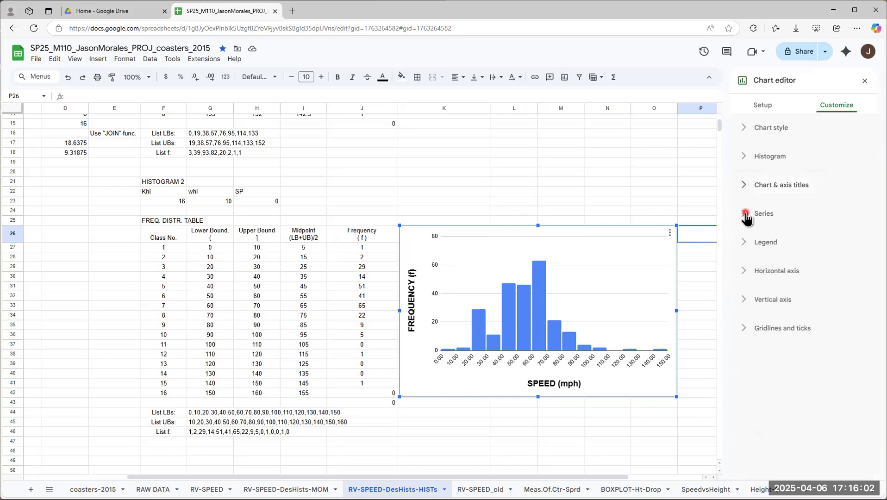
pyautogui.click(744, 215)
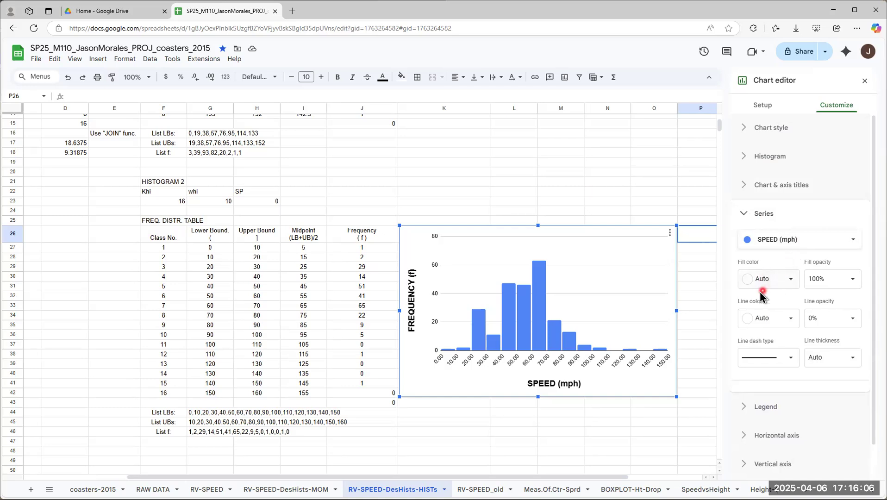
pyautogui.click(533, 286)
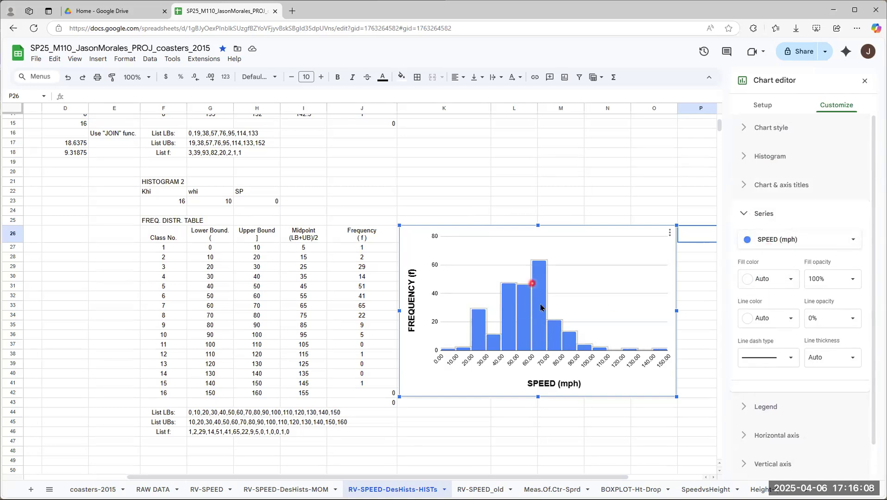
pyautogui.click(545, 320)
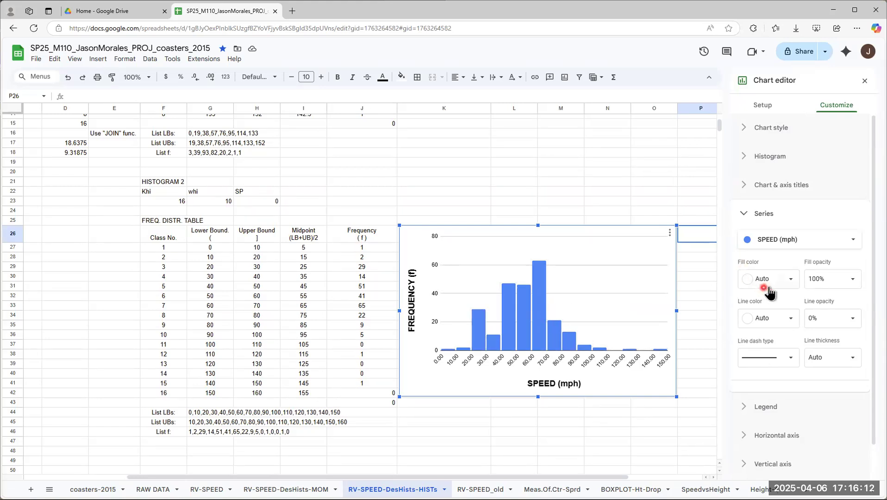
pyautogui.click(791, 282)
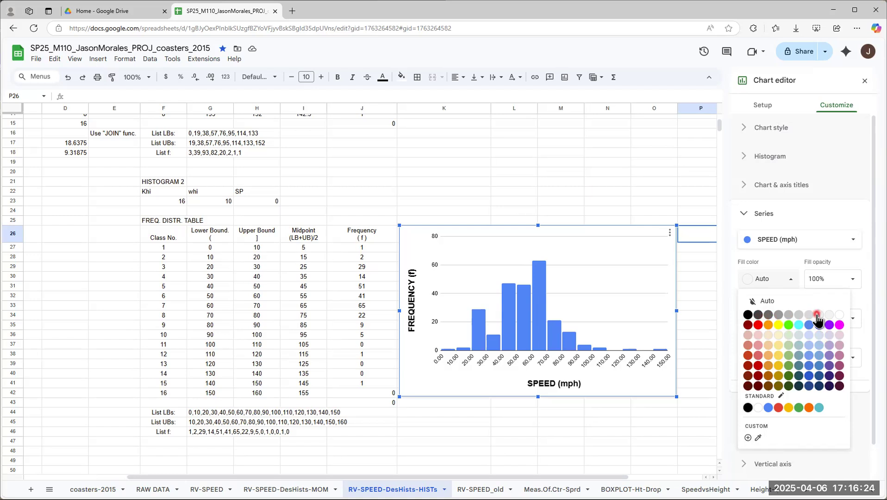
pyautogui.click(748, 315)
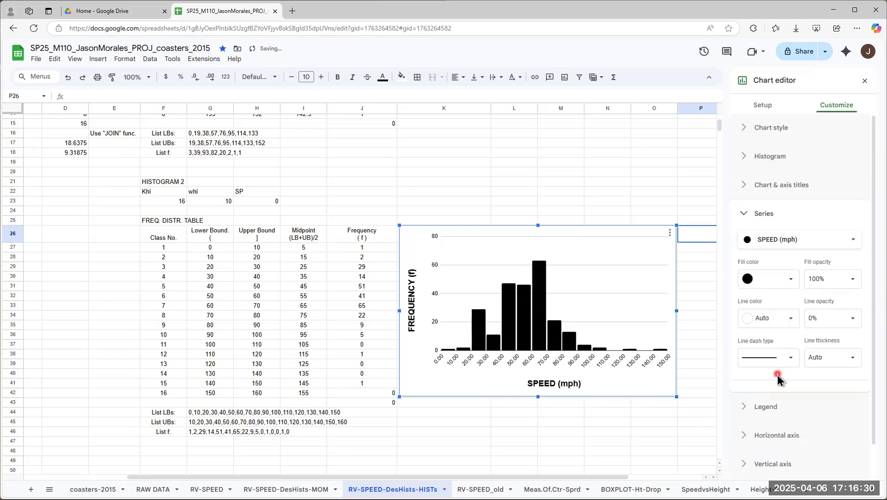
# Step: Try a black line color around the histogram bars and change it to white
pyautogui.click(792, 320)
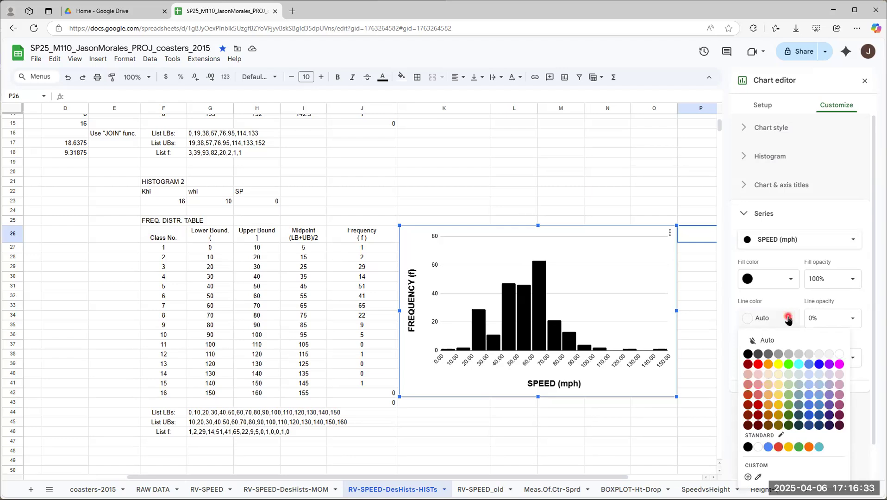
pyautogui.click(747, 355)
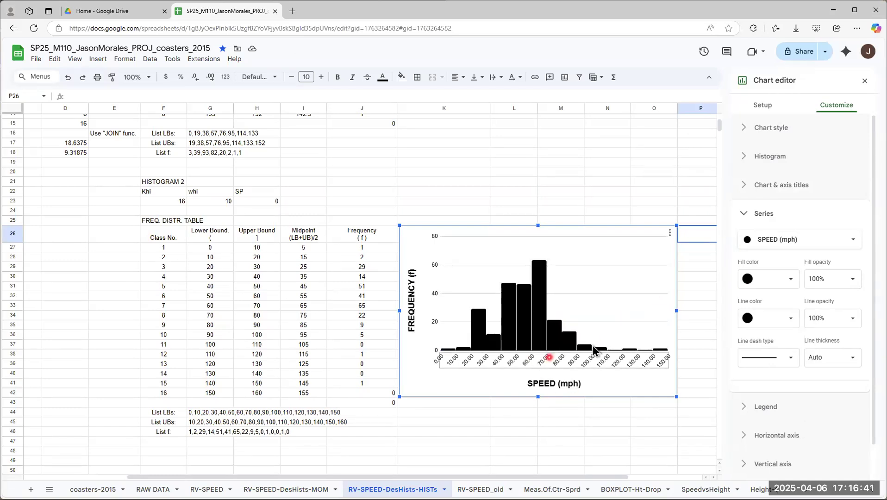
pyautogui.click(793, 320)
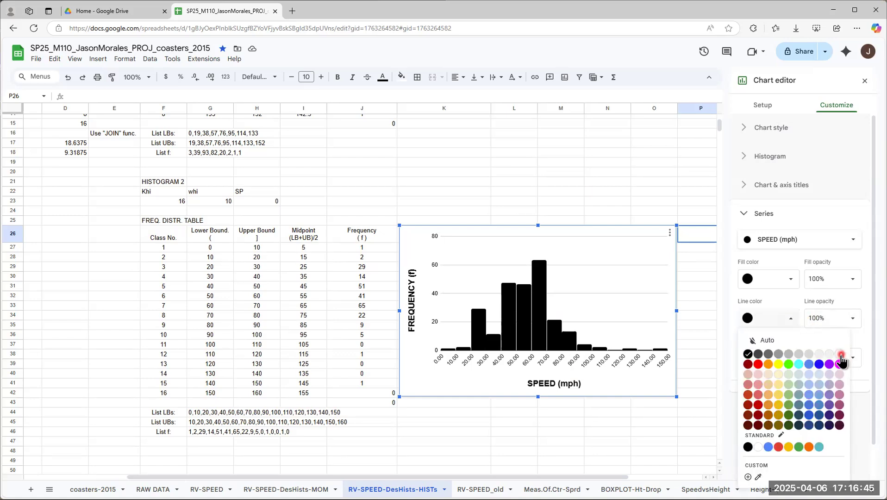
pyautogui.click(840, 354)
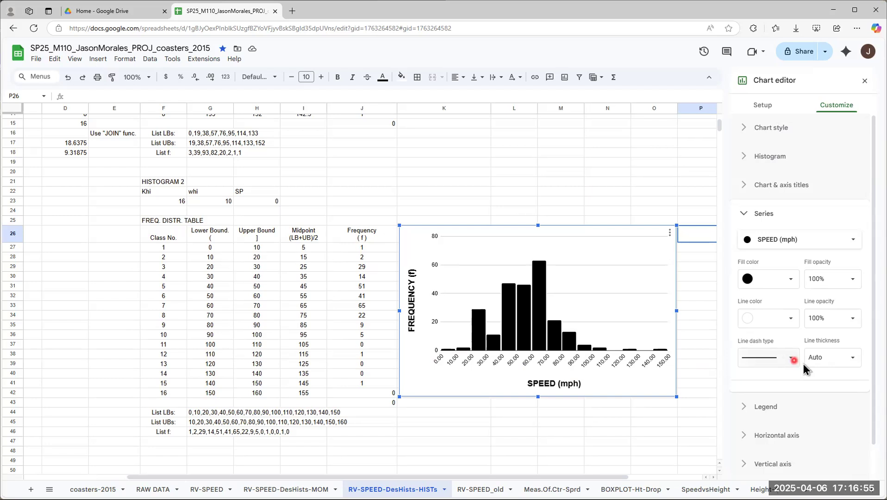
# Step: Set the bars' line thickness to 1px after trying 8px for comparison
pyautogui.click(853, 363)
pyautogui.click(829, 394)
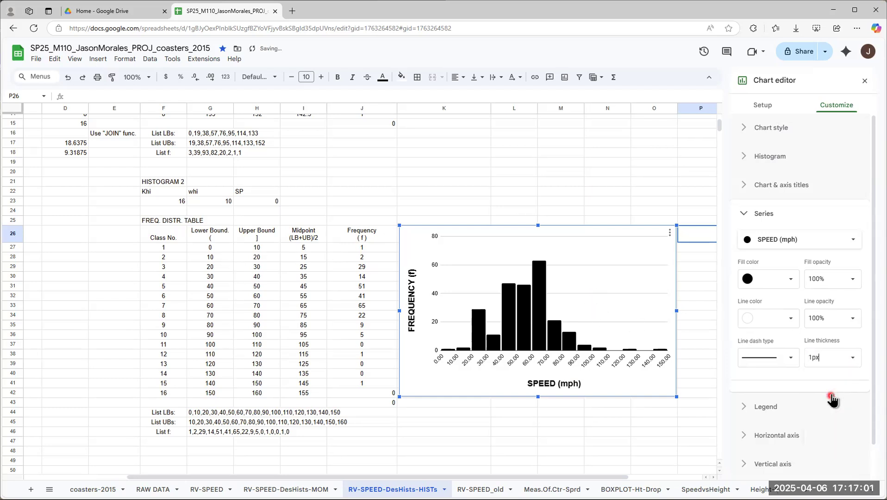
pyautogui.click(855, 361)
pyautogui.click(832, 439)
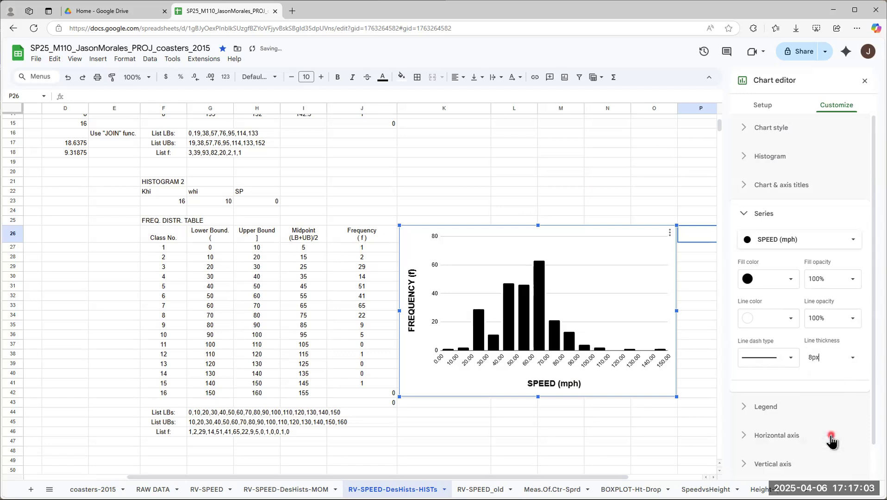
pyautogui.click(852, 358)
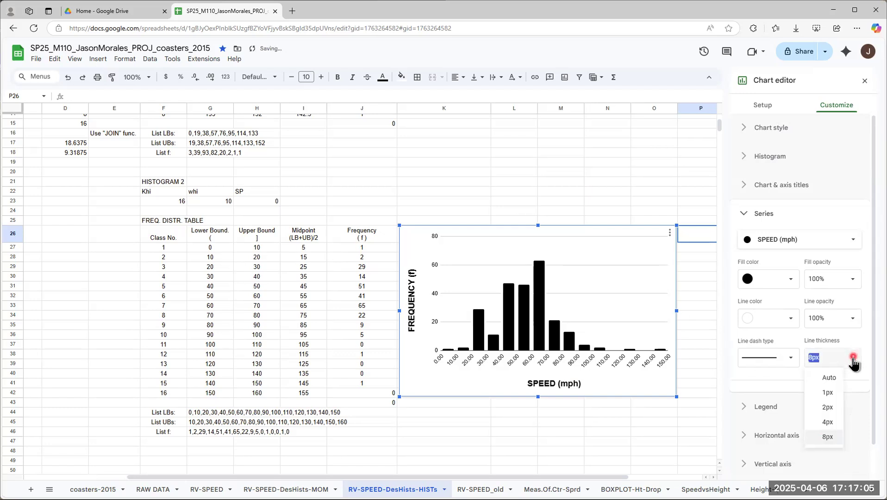
pyautogui.click(827, 394)
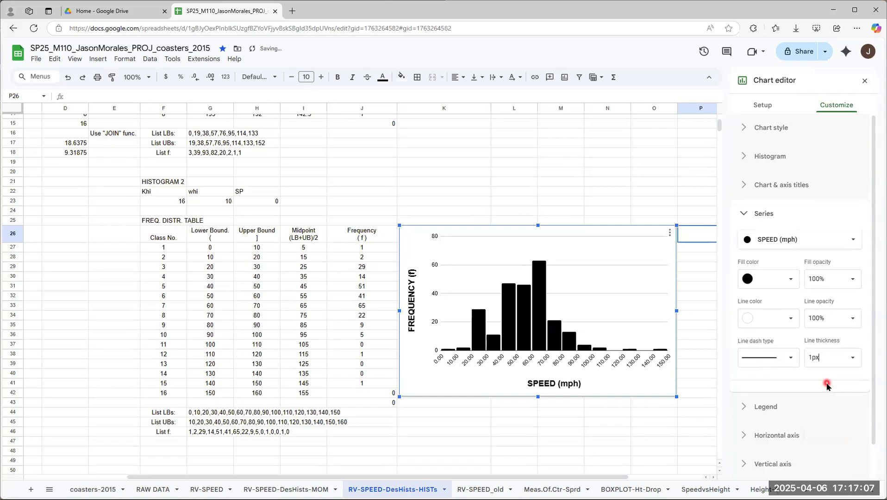
# Step: Set the bars' line dash type to solid and check the series choices
pyautogui.click(788, 358)
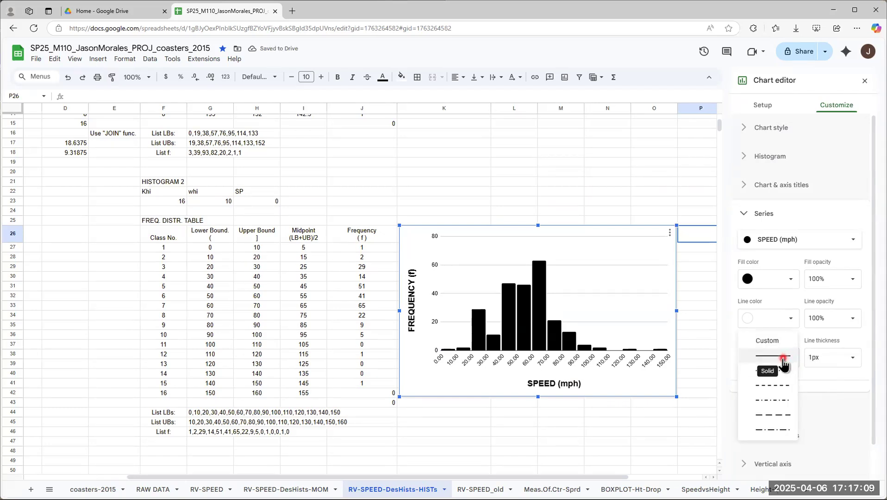
pyautogui.click(782, 364)
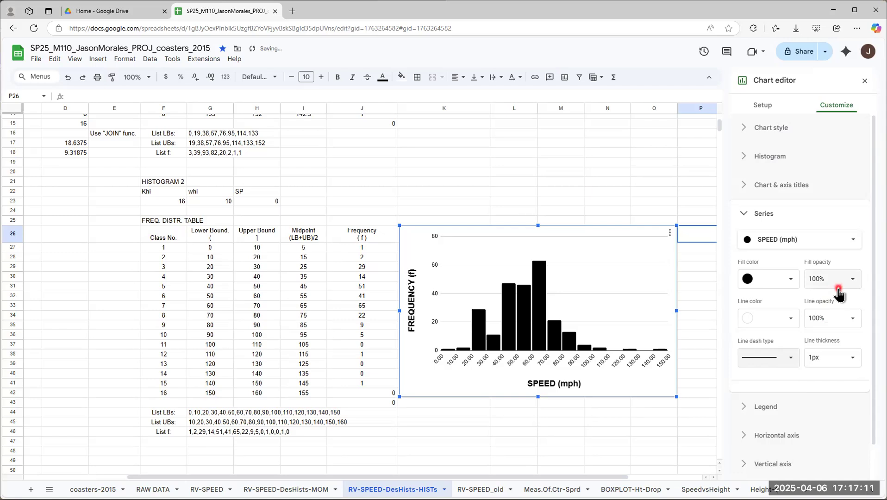
pyautogui.click(853, 240)
pyautogui.click(856, 246)
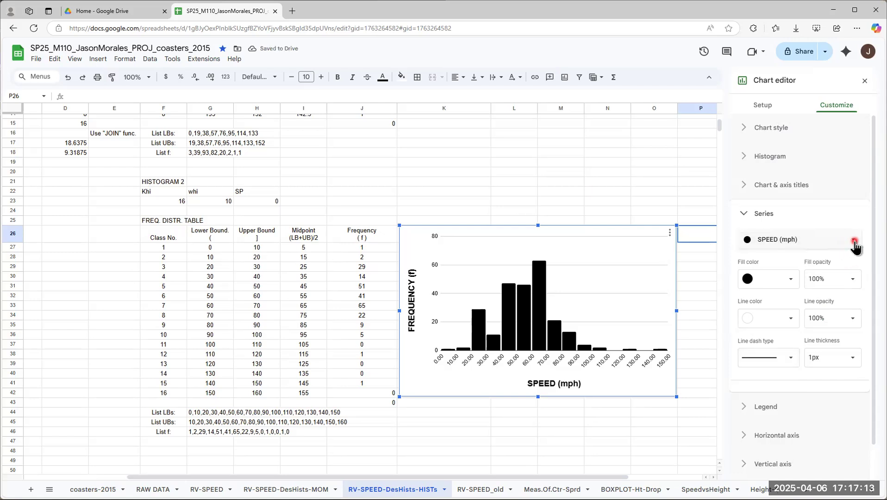
pyautogui.click(746, 214)
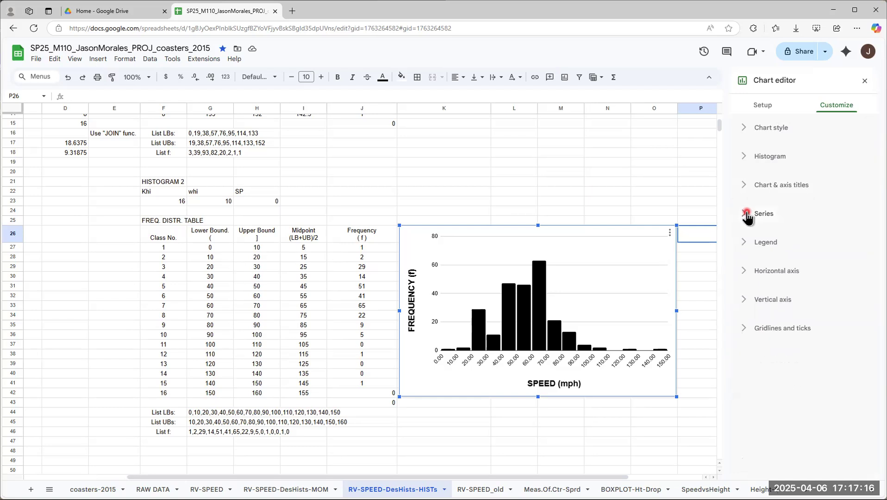
# Step: Set the histogram's legend position to None
pyautogui.click(743, 244)
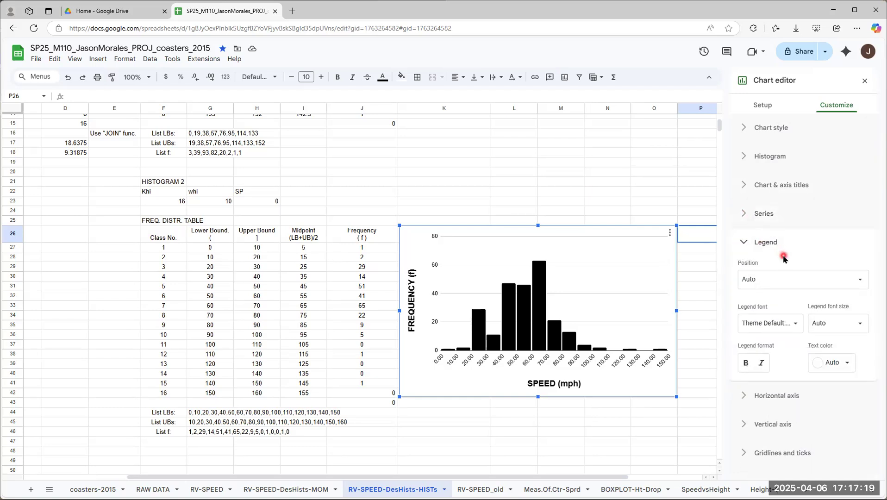
pyautogui.click(857, 280)
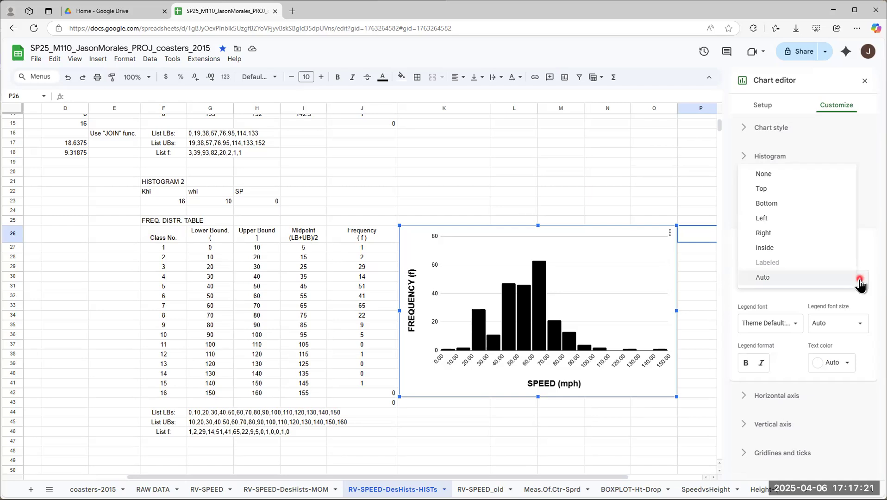
pyautogui.click(763, 174)
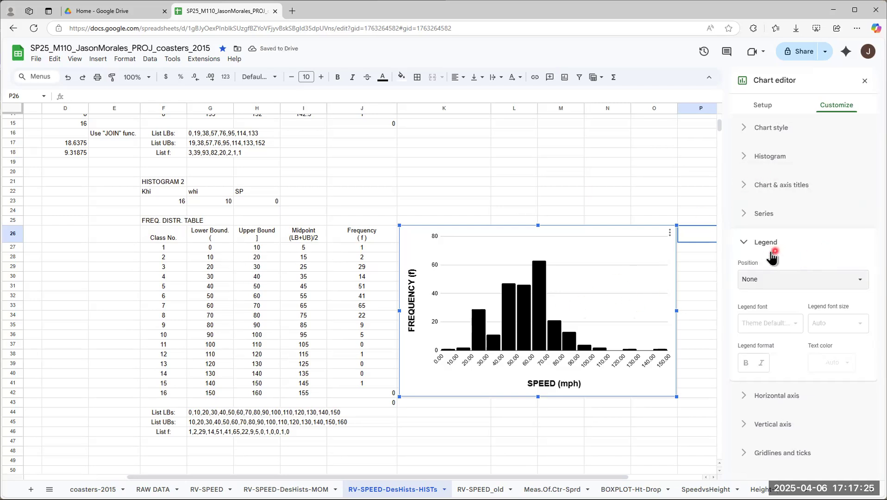
pyautogui.click(742, 242)
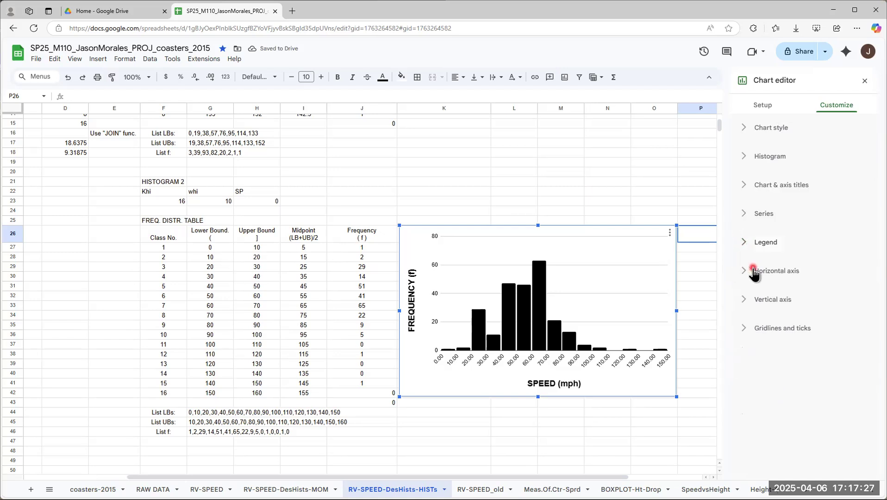
# Step: Format the histogram's horizontal axis labels as size 16, bold and black
pyautogui.click(742, 271)
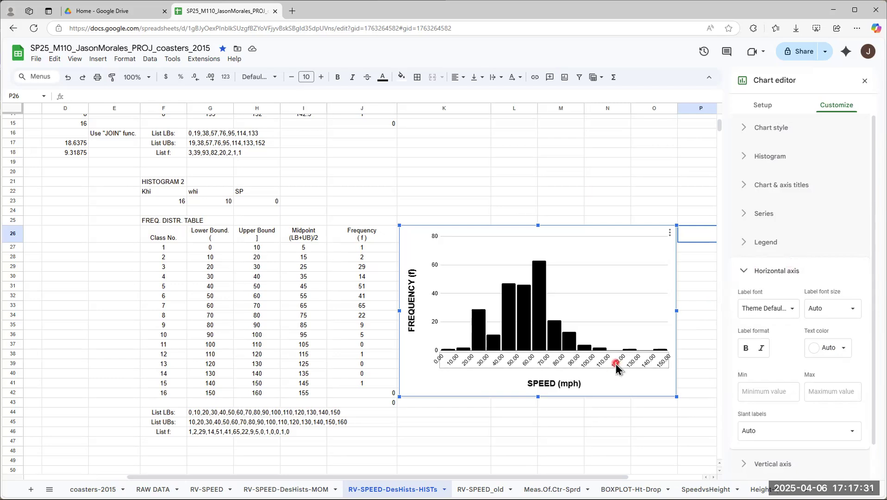
pyautogui.click(853, 314)
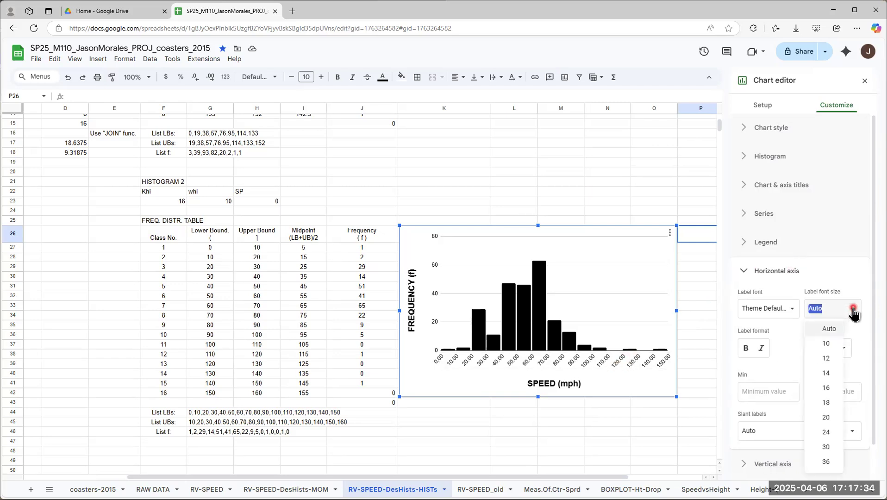
pyautogui.click(822, 388)
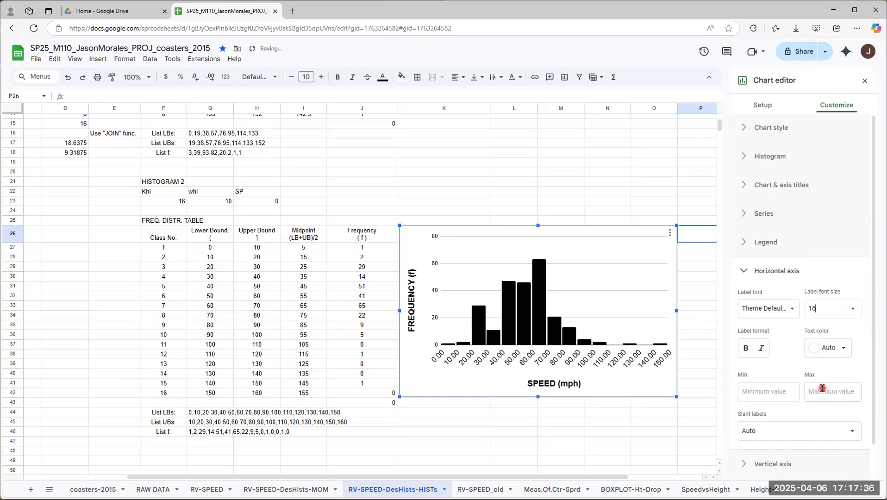
pyautogui.click(746, 348)
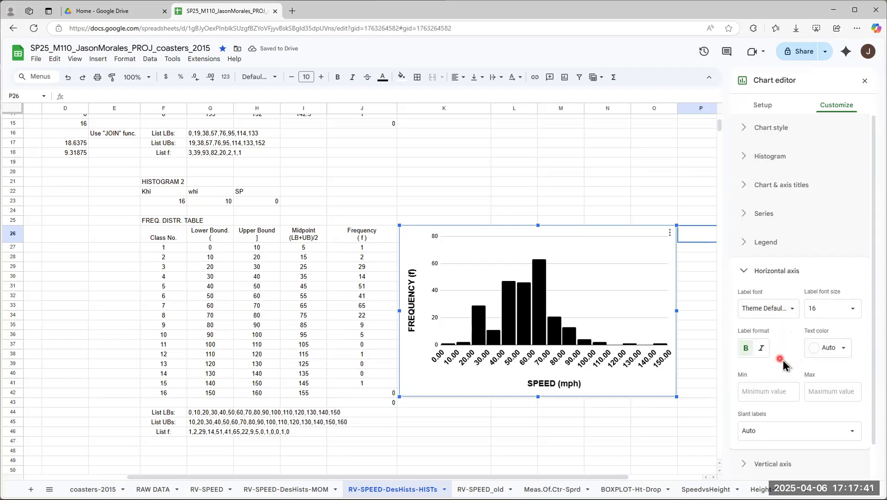
pyautogui.click(843, 348)
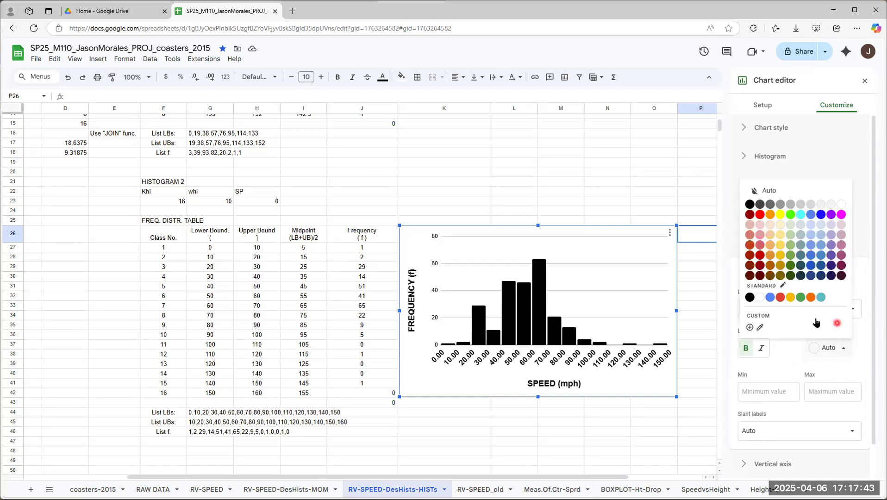
pyautogui.click(750, 298)
pyautogui.click(811, 309)
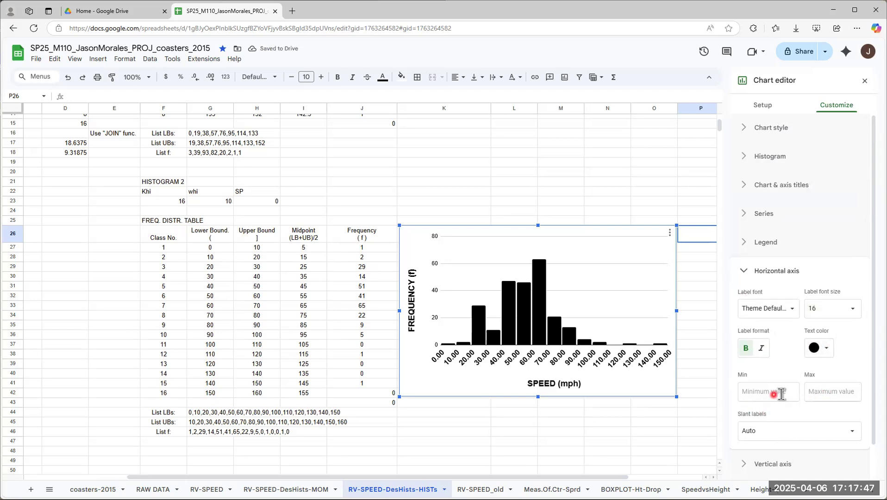
pyautogui.click(666, 356)
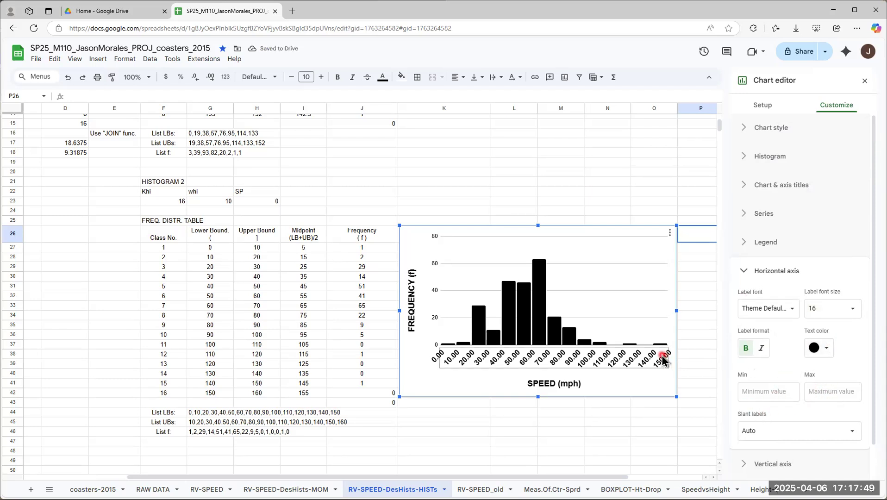
pyautogui.click(492, 370)
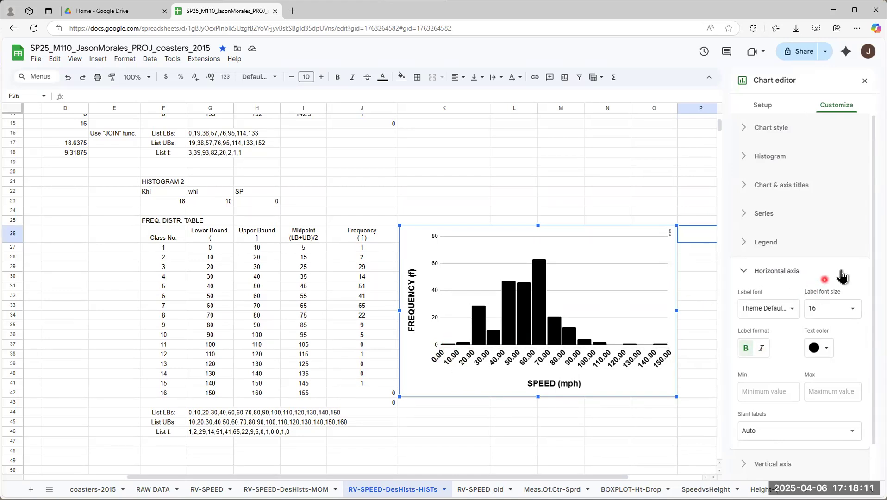
# Step: Try a 0° slant on the horizontal axis labels and change it to 90°
pyautogui.scroll(-1, 842, 273)
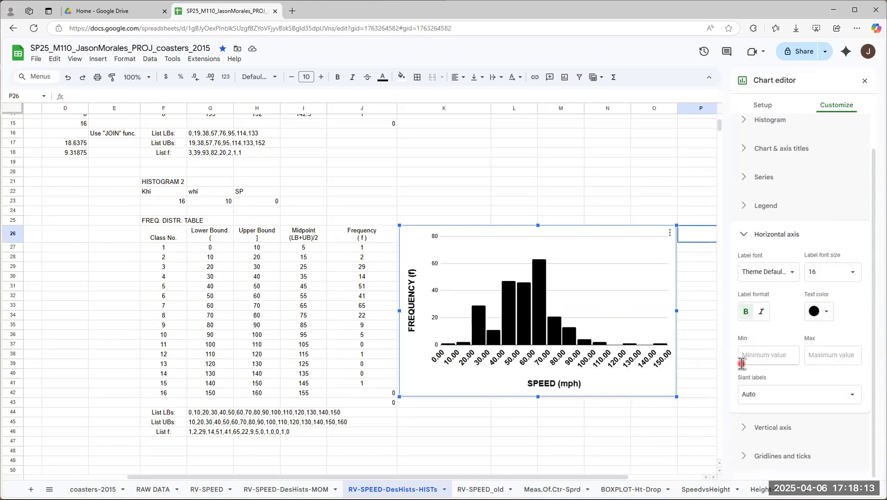
pyautogui.click(773, 397)
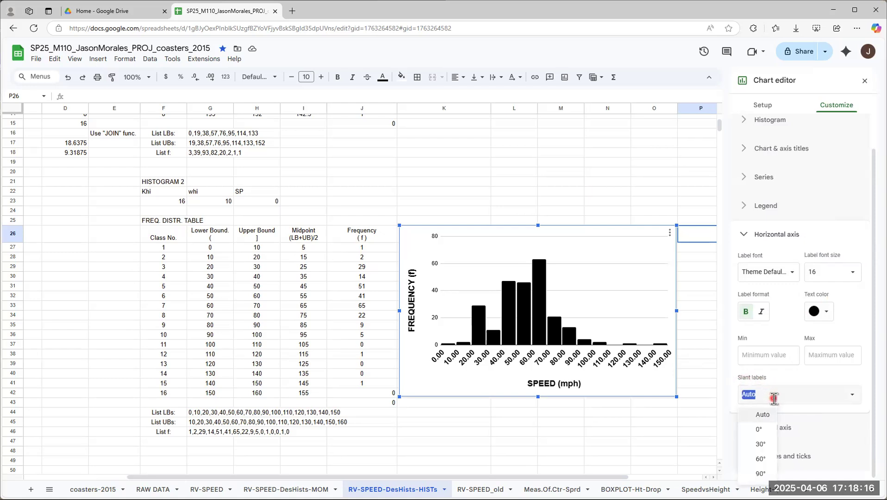
pyautogui.click(760, 432)
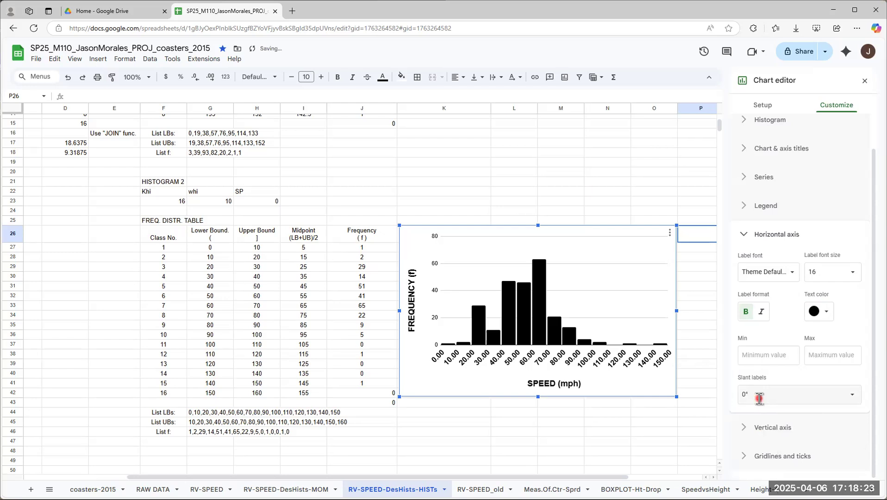
pyautogui.click(853, 396)
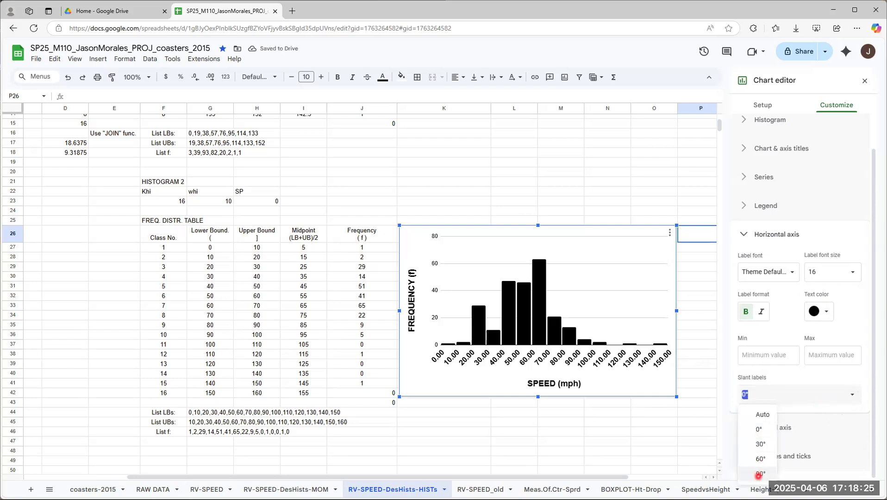
pyautogui.click(761, 474)
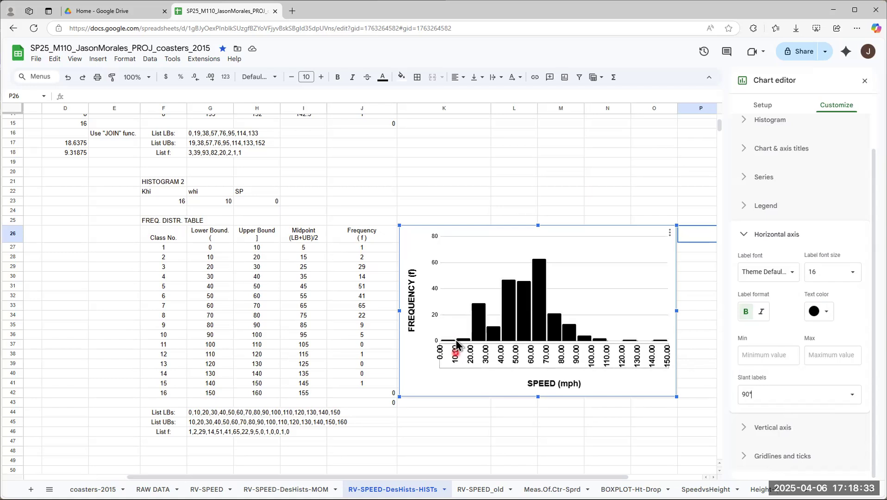
# Step: Format the histogram's vertical axis labels as size 16, bold and black
pyautogui.click(603, 331)
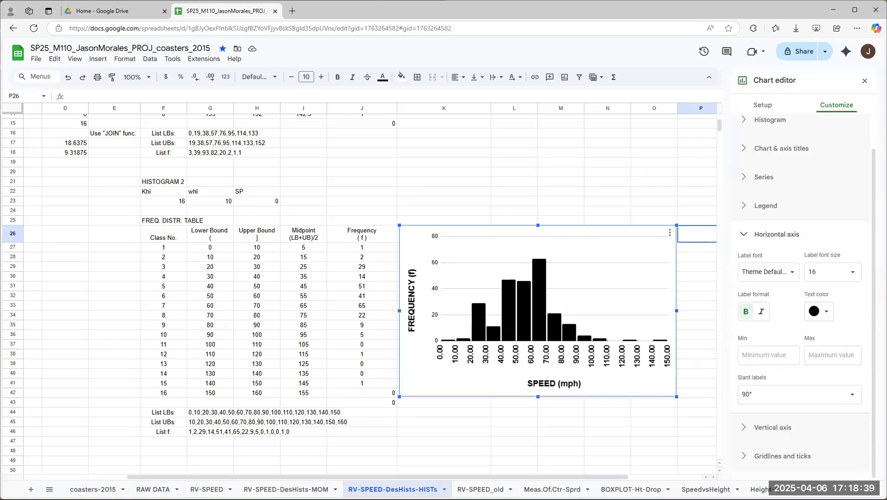
pyautogui.click(743, 234)
pyautogui.click(743, 234)
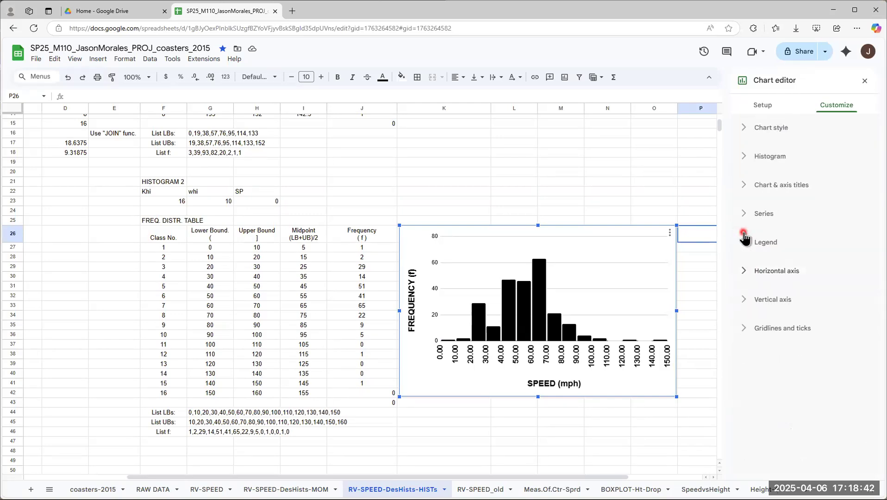
pyautogui.click(743, 301)
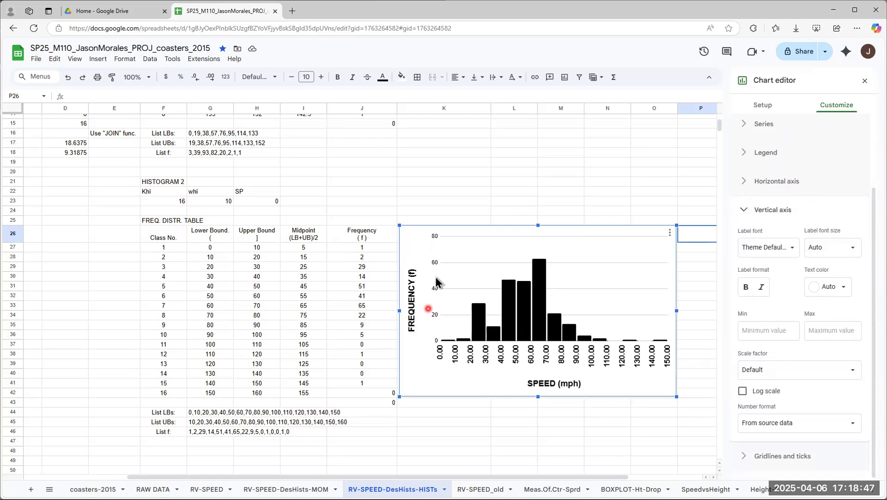
pyautogui.click(854, 250)
pyautogui.click(829, 333)
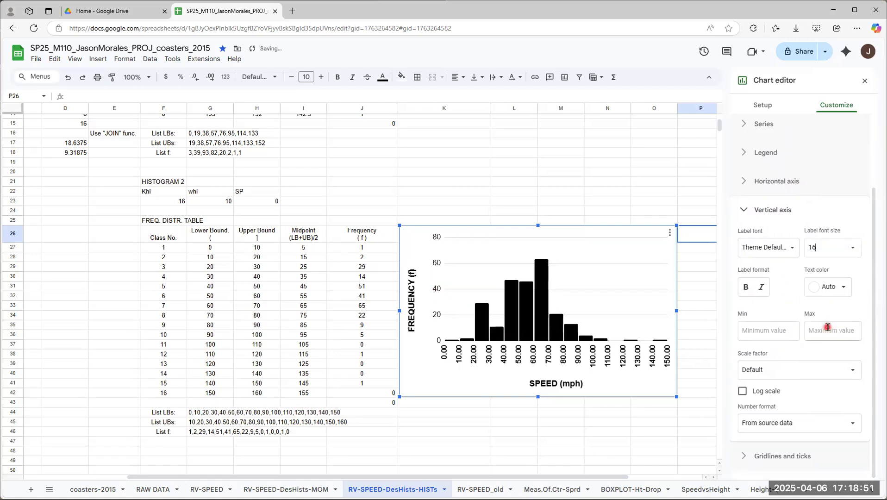
pyautogui.click(744, 289)
pyautogui.click(845, 291)
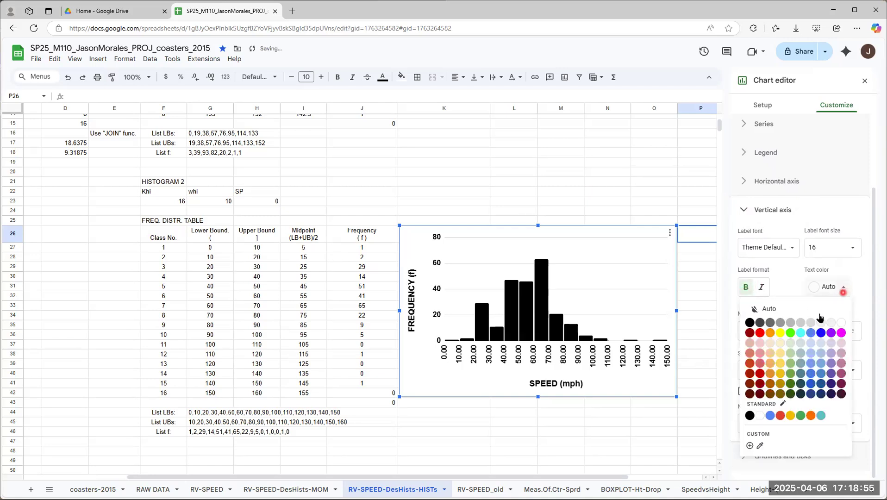
pyautogui.click(750, 323)
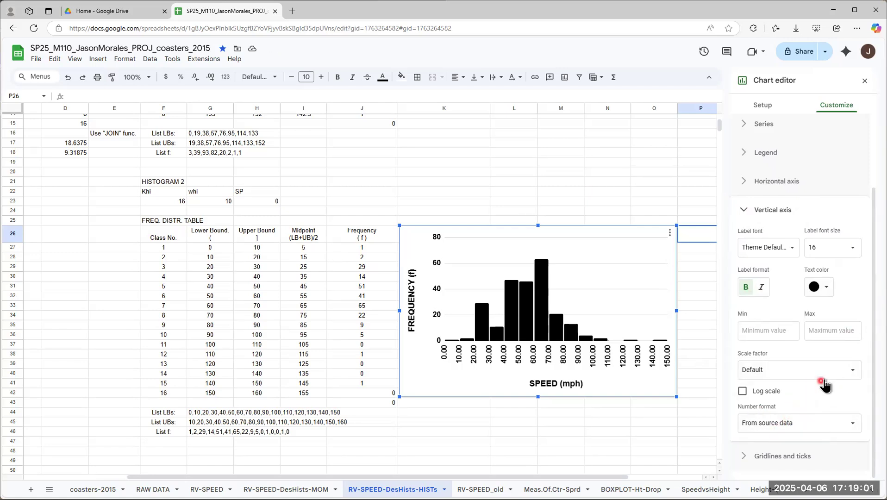
pyautogui.click(745, 212)
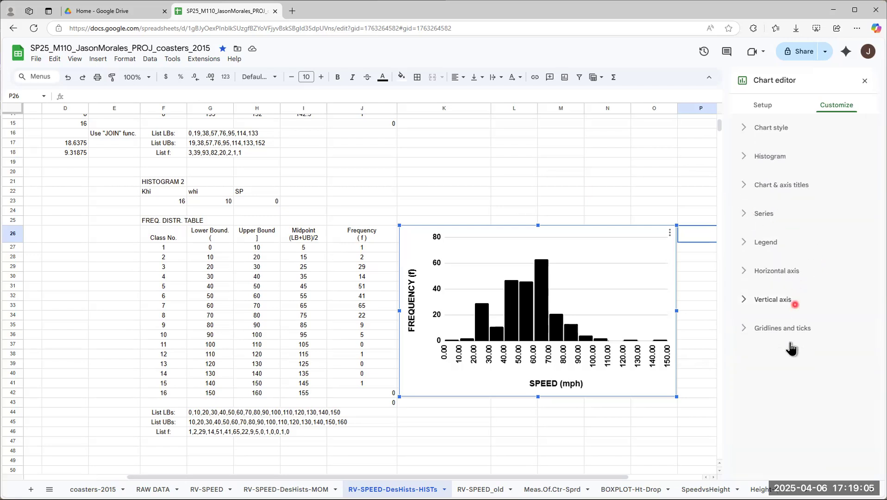
# Step: Open the vertical axis's gridlines and ticks settings and examine the major spacing type and major count choices
pyautogui.click(740, 332)
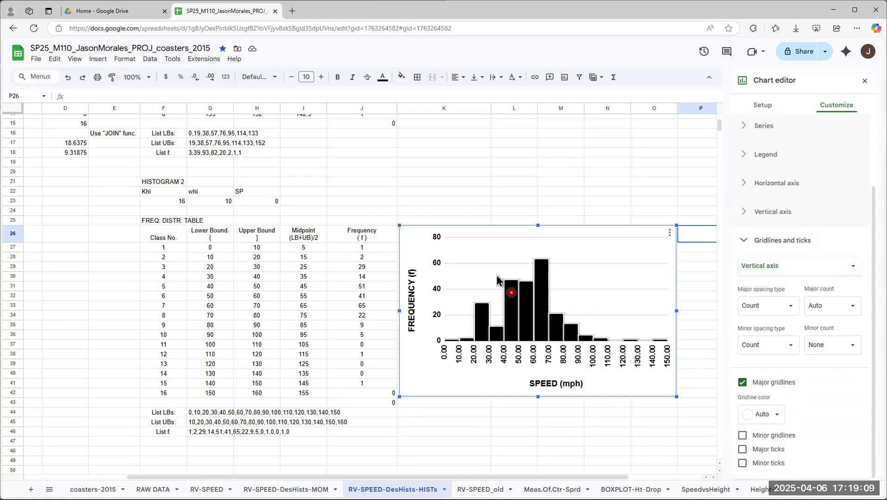
pyautogui.click(621, 350)
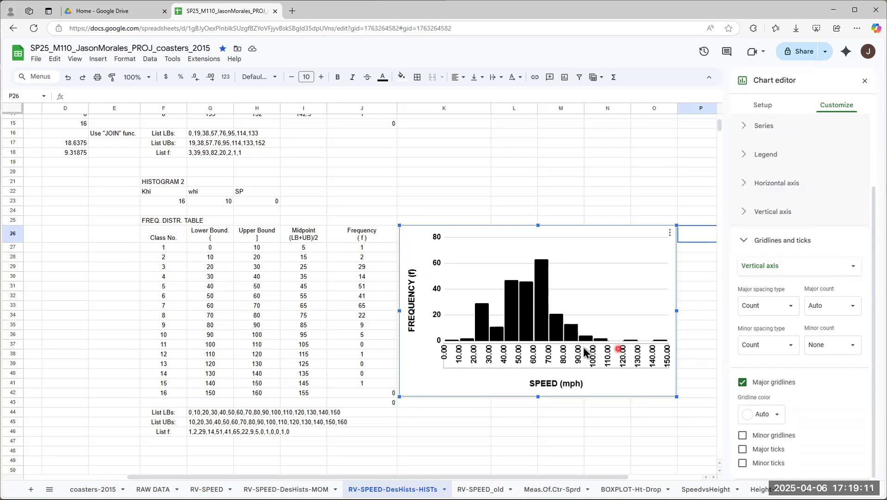
pyautogui.click(472, 301)
pyautogui.click(436, 321)
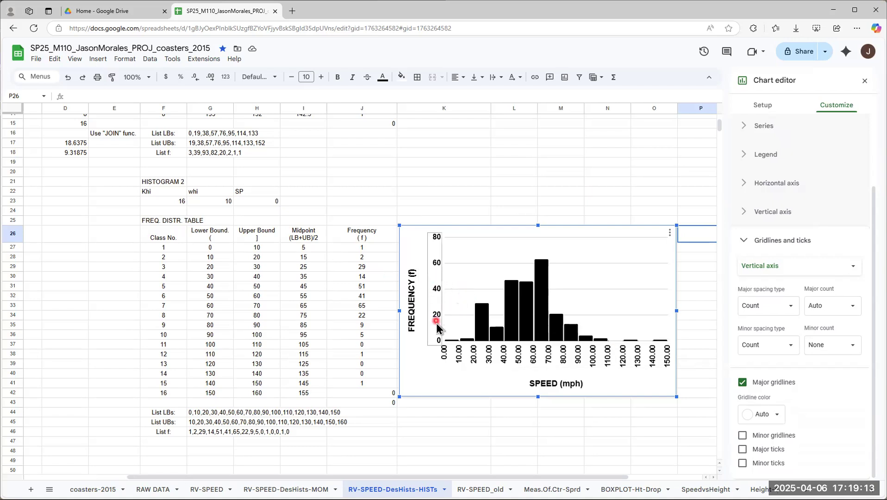
pyautogui.click(792, 308)
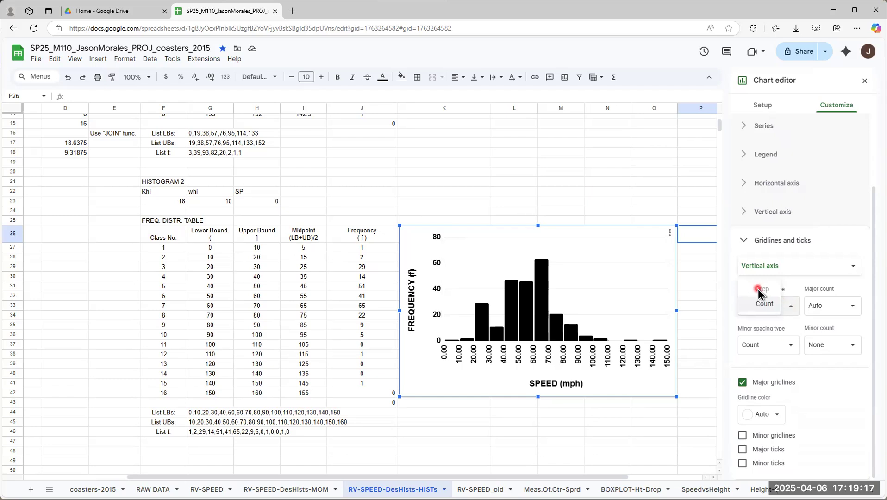
pyautogui.click(802, 283)
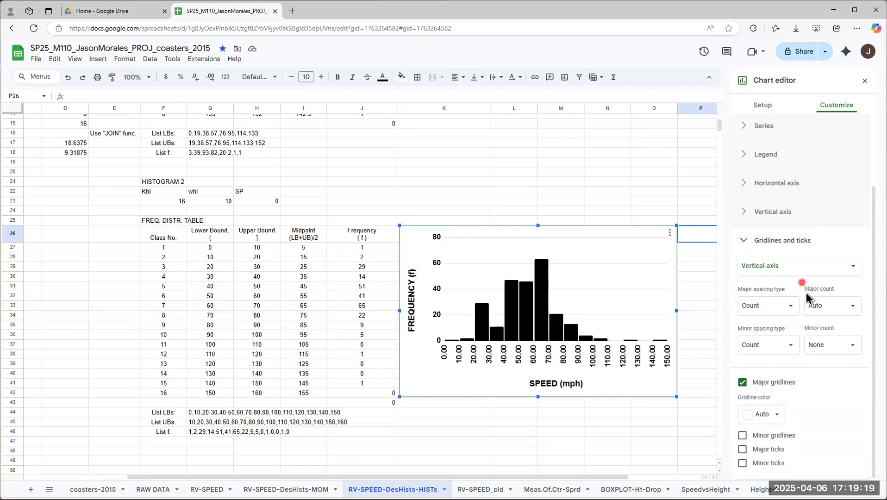
pyautogui.click(794, 306)
pyautogui.click(795, 306)
pyautogui.click(794, 306)
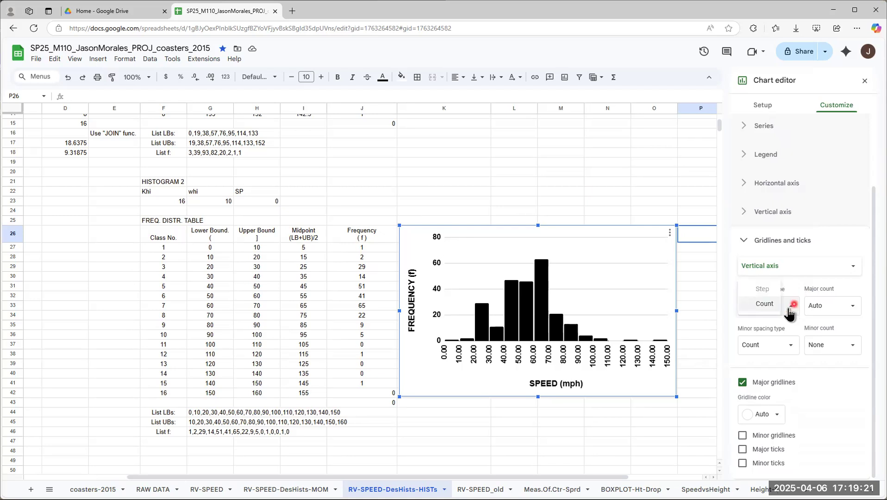
pyautogui.click(765, 290)
pyautogui.click(839, 308)
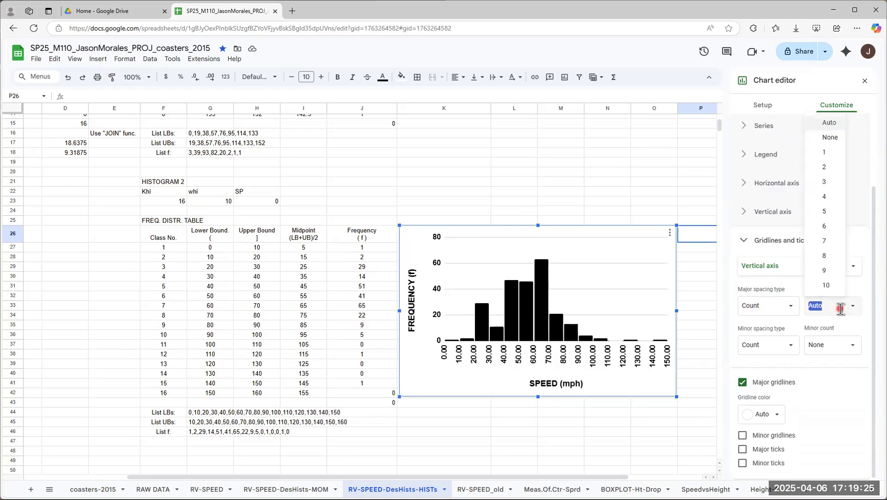
pyautogui.click(860, 321)
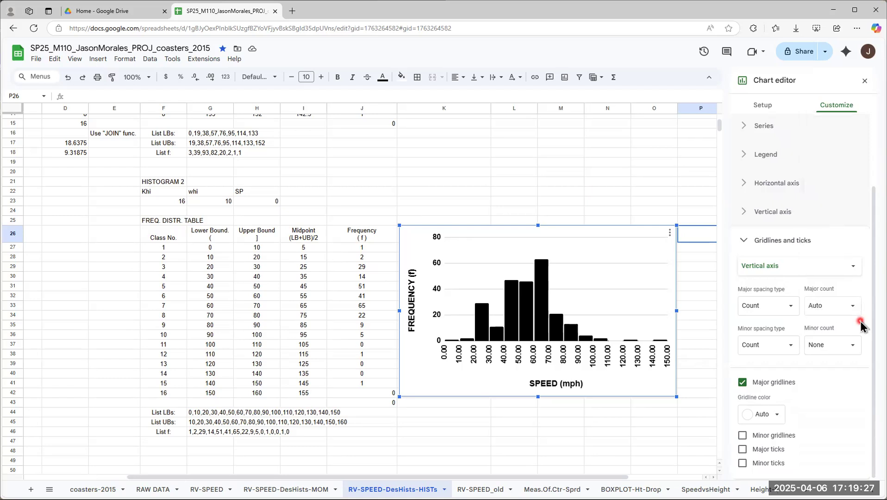
pyautogui.click(793, 307)
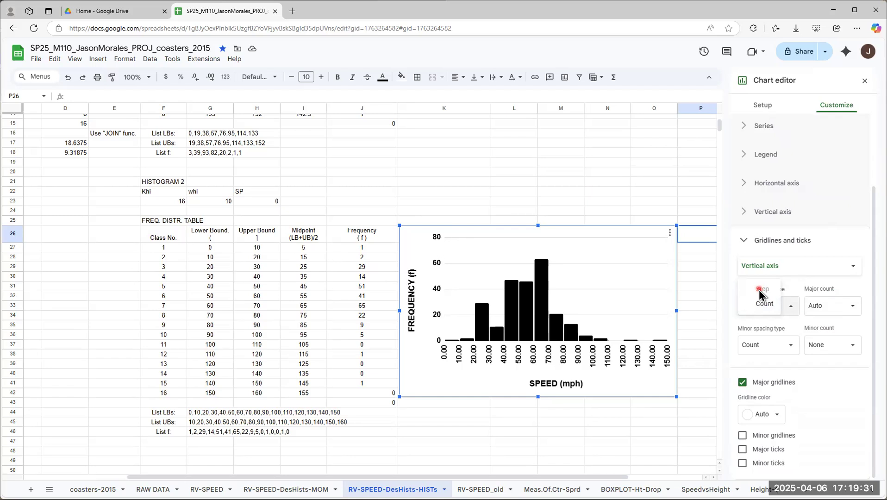
pyautogui.click(764, 304)
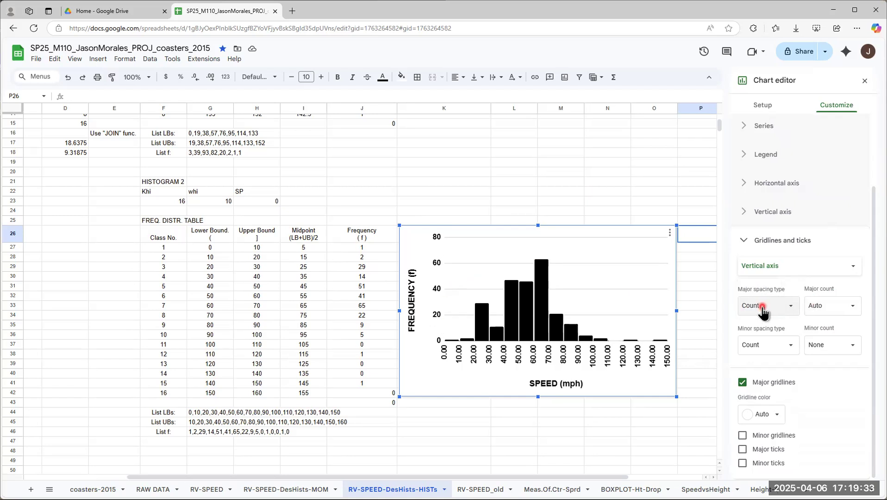
pyautogui.click(791, 373)
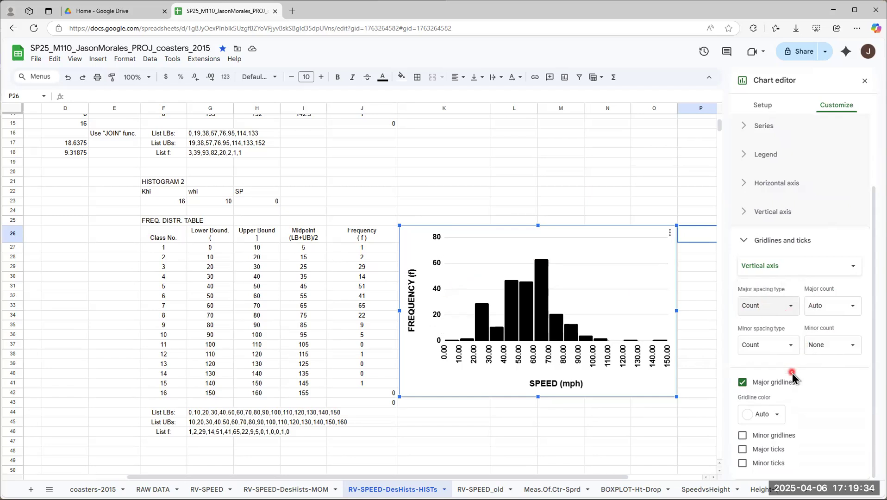
# Step: Try major counts of 1 and 10 for the vertical axis gridlines, and set the major count to 8
pyautogui.click(831, 305)
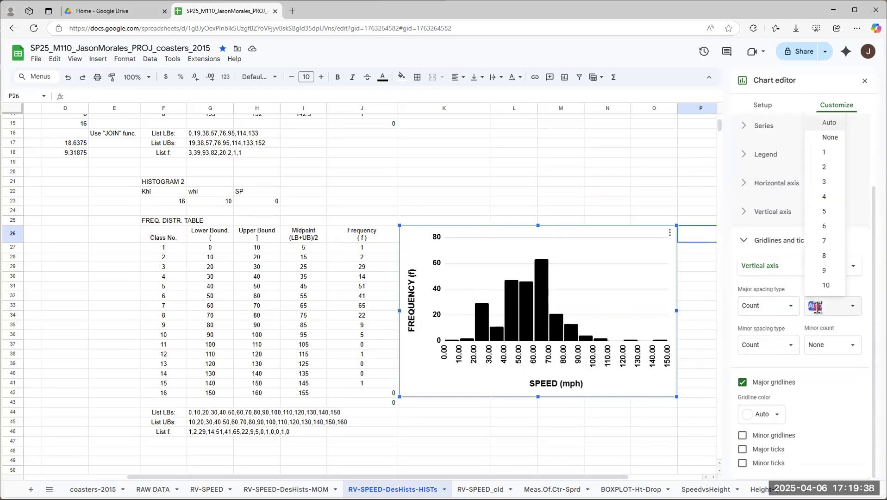
pyautogui.click(828, 154)
pyautogui.click(852, 306)
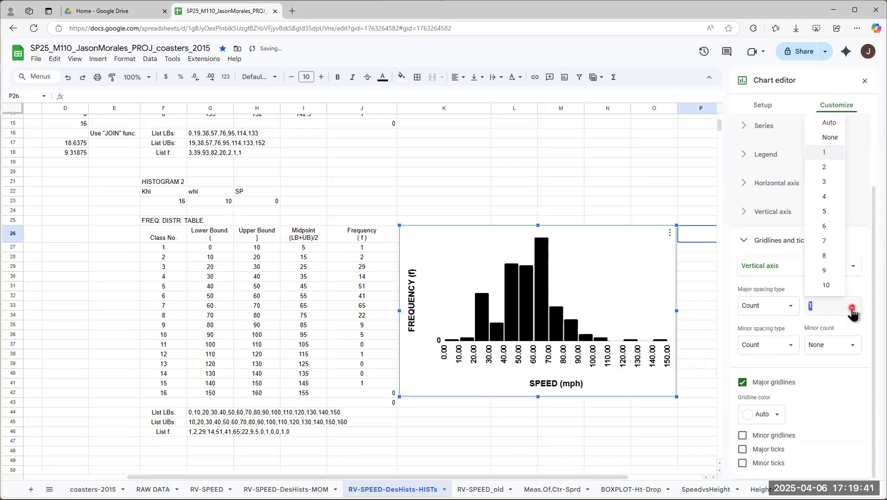
pyautogui.click(828, 285)
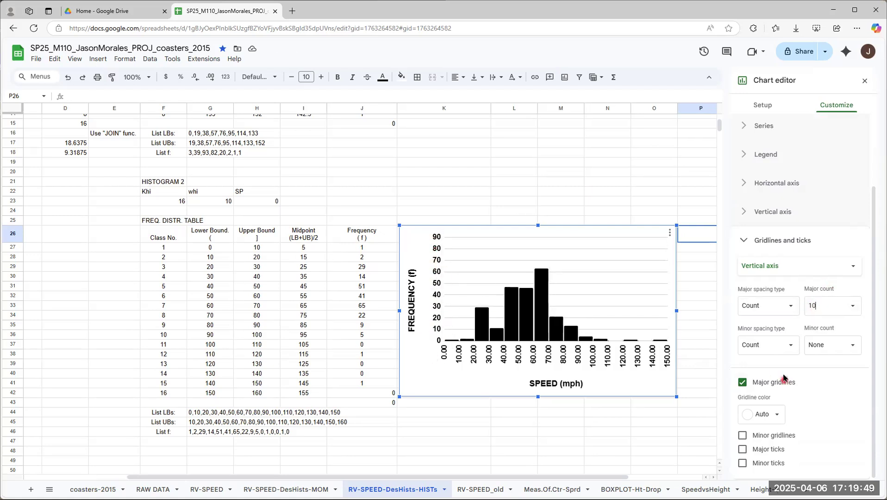
pyautogui.click(851, 306)
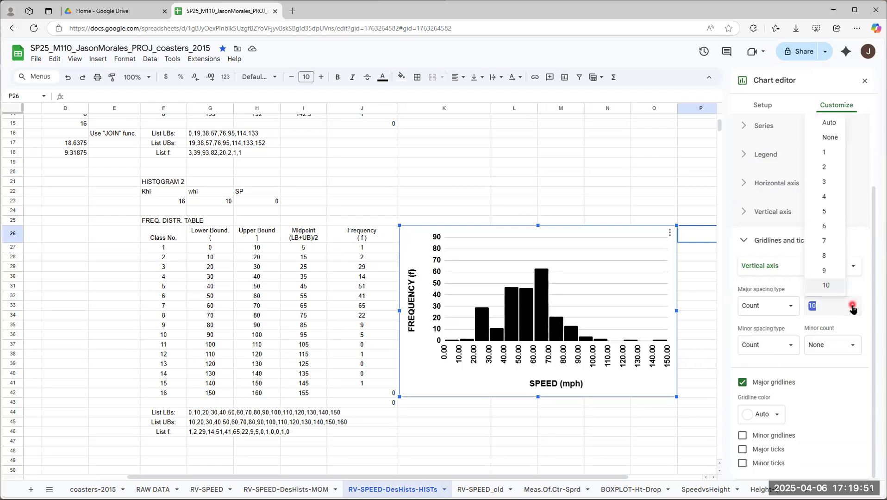
pyautogui.click(829, 258)
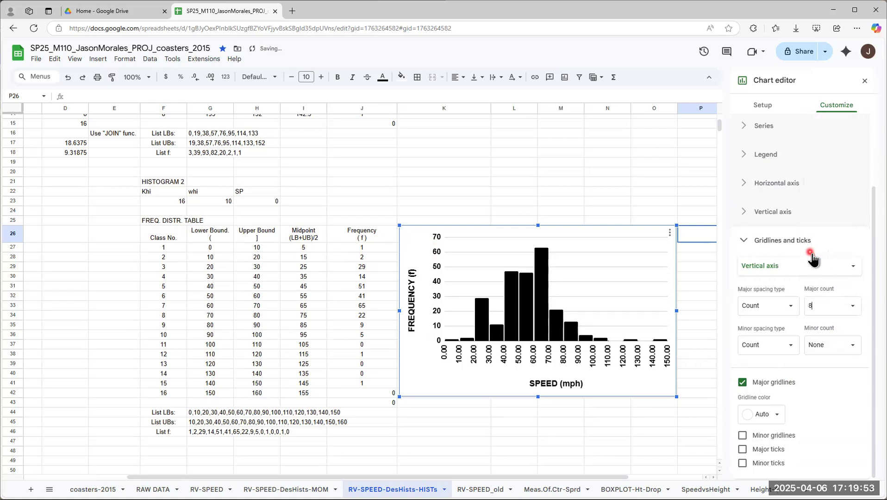
# Step: Compare the tallest bar with the vertical axis's range and gridlines, and review the major spacing settings
pyautogui.click(437, 343)
pyautogui.click(436, 239)
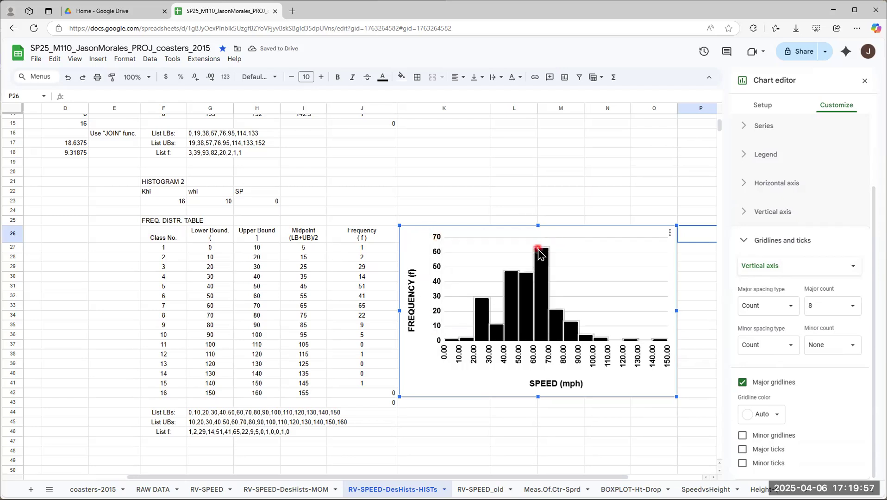
pyautogui.click(540, 237)
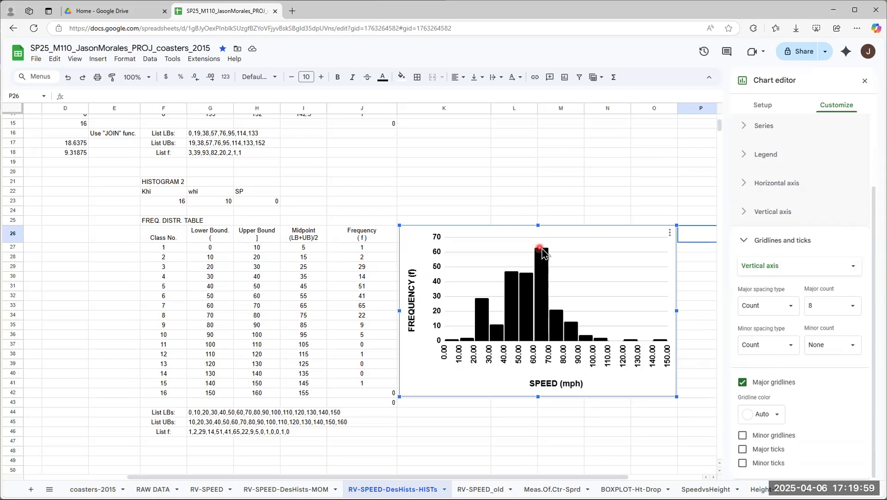
pyautogui.click(538, 255)
pyautogui.click(543, 241)
pyautogui.click(496, 237)
pyautogui.click(442, 342)
pyautogui.click(846, 308)
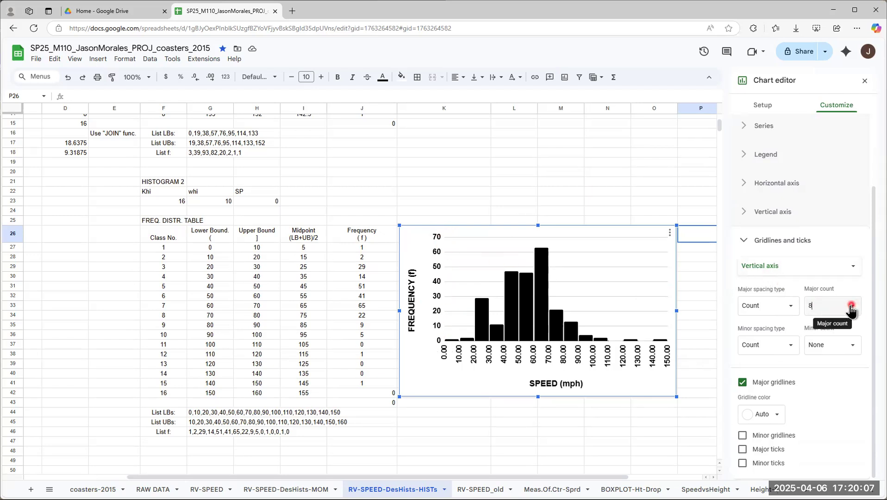
pyautogui.click(790, 309)
pyautogui.click(836, 308)
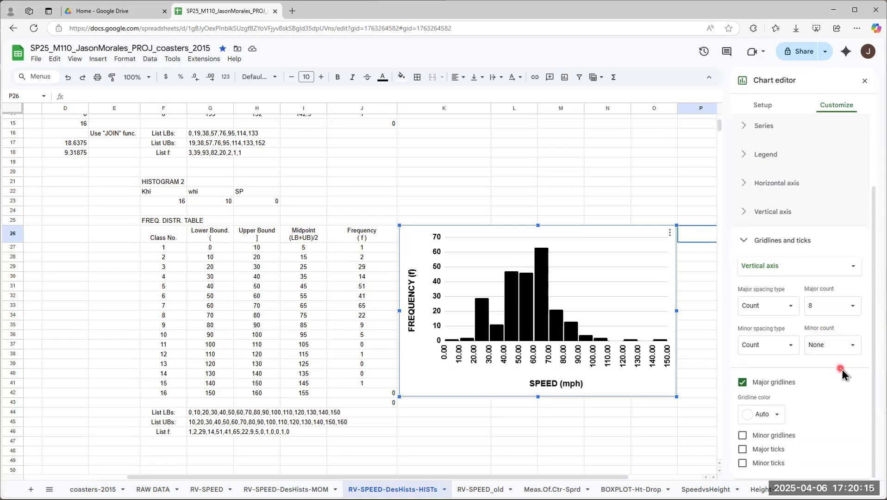
# Step: Turn the vertical axis's major gridlines off and back on
pyautogui.click(742, 384)
pyautogui.click(744, 385)
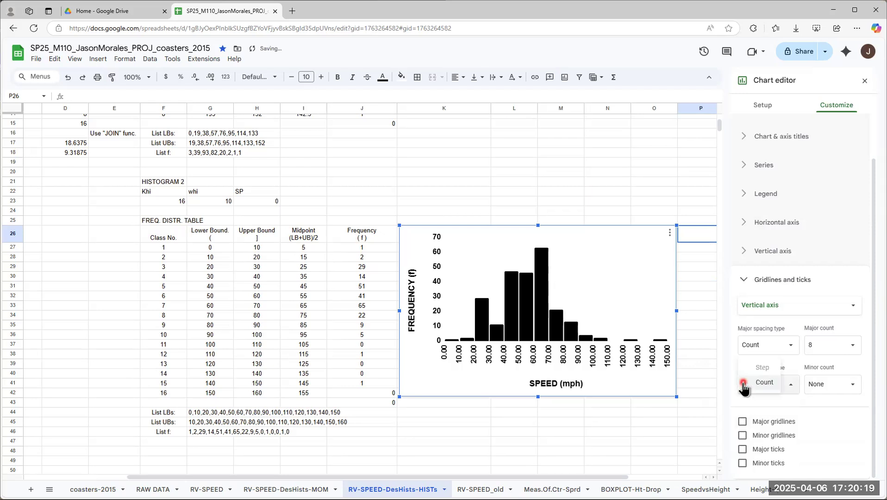
pyautogui.click(743, 387)
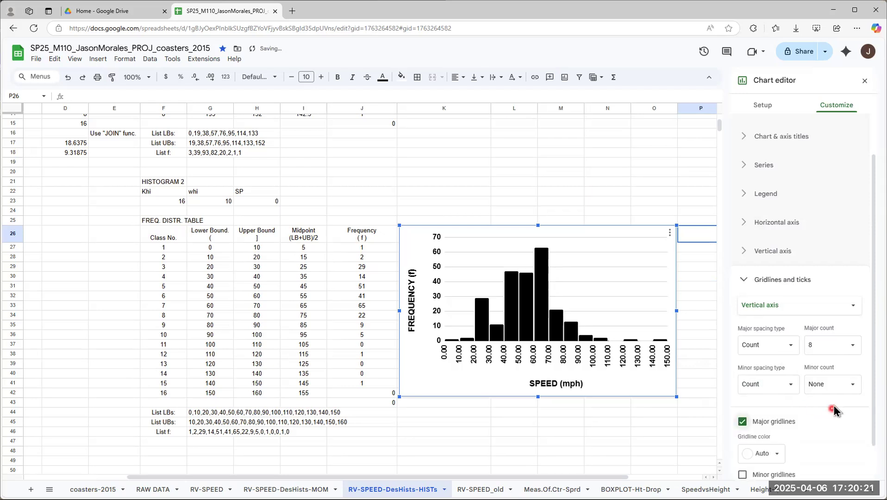
pyautogui.scroll(-1, 824, 391)
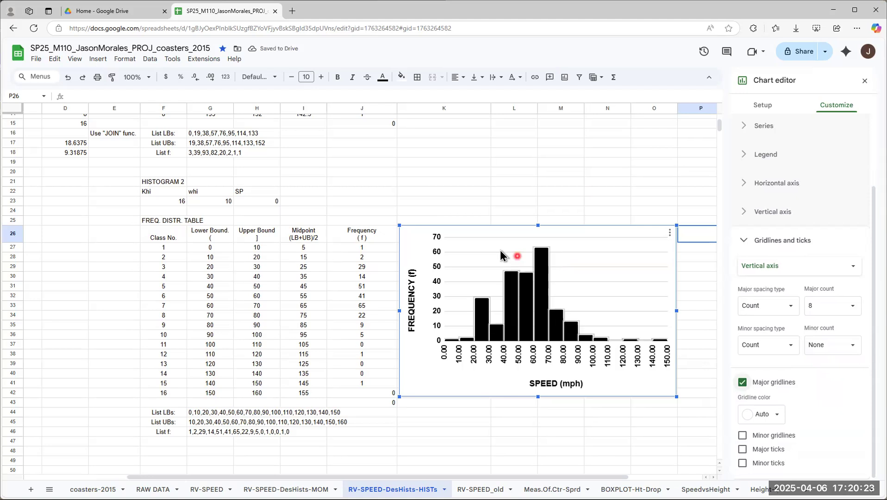
# Step: Set the vertical axis's major gridline color to black and turn on its major ticks
pyautogui.click(544, 258)
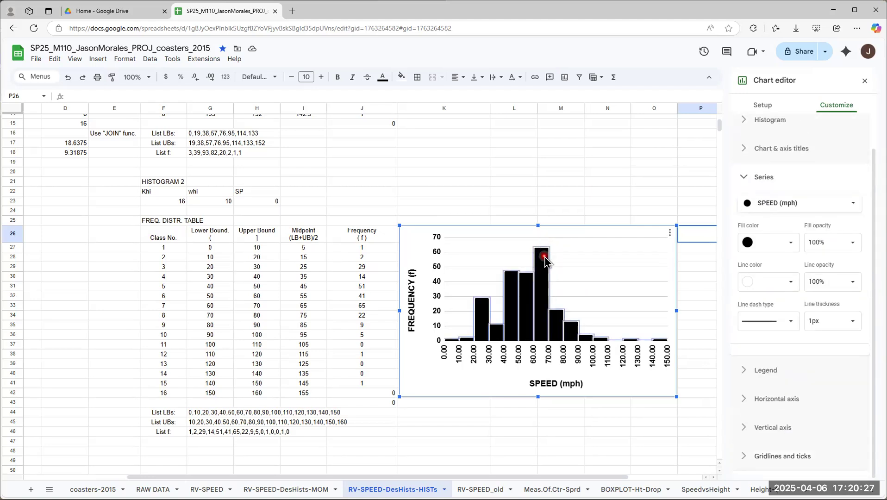
pyautogui.click(784, 279)
pyautogui.click(744, 177)
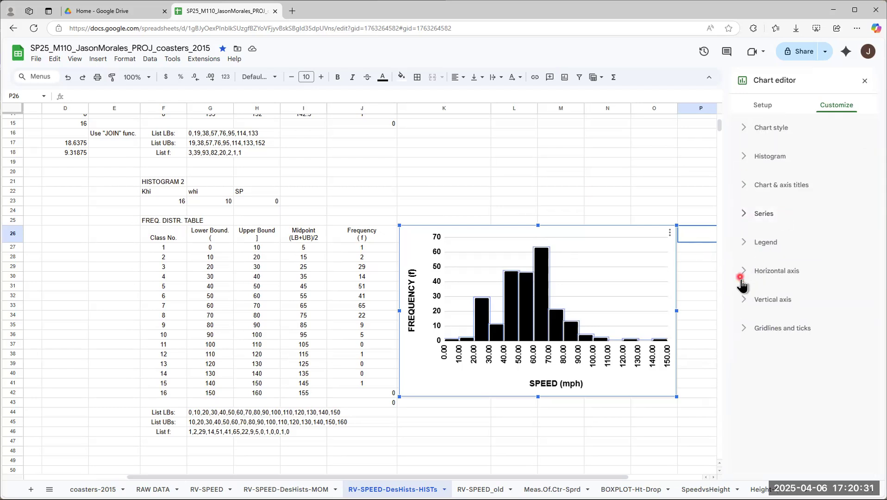
pyautogui.click(746, 301)
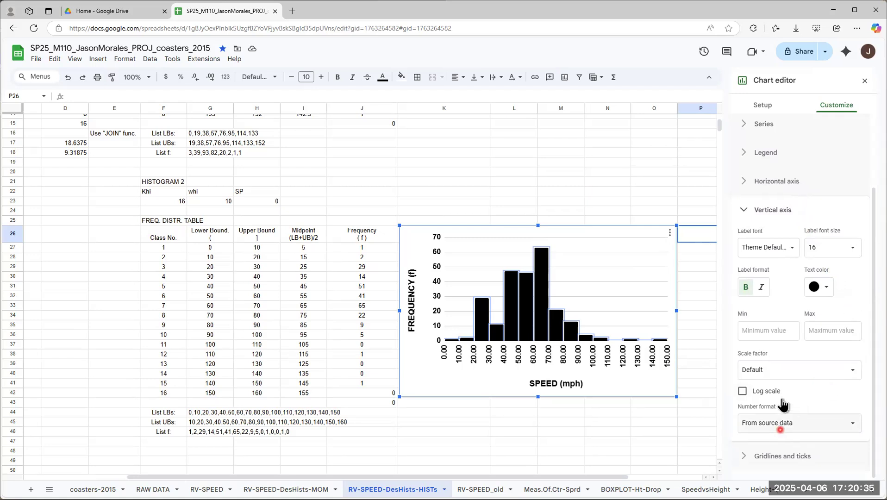
pyautogui.click(743, 209)
pyautogui.click(750, 328)
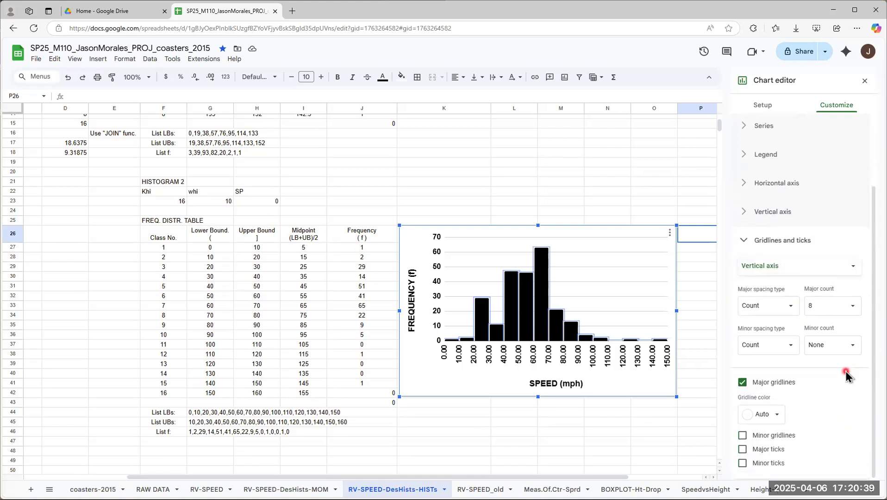
pyautogui.click(776, 414)
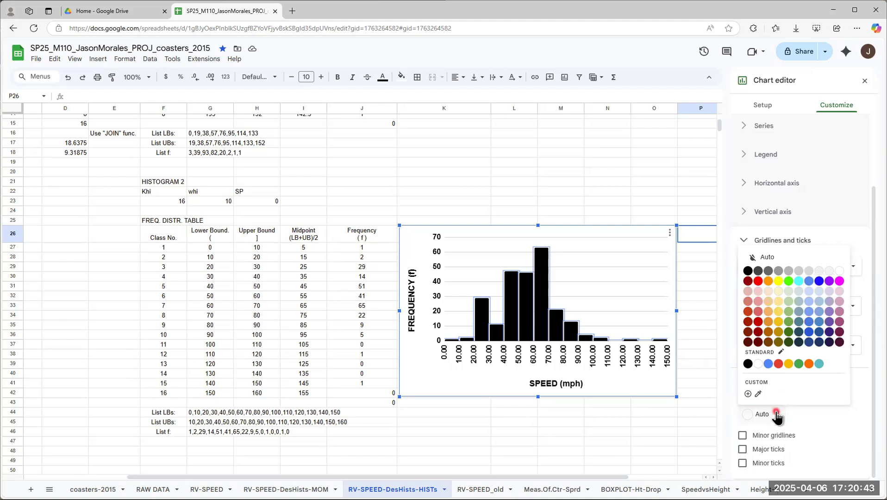
pyautogui.click(747, 271)
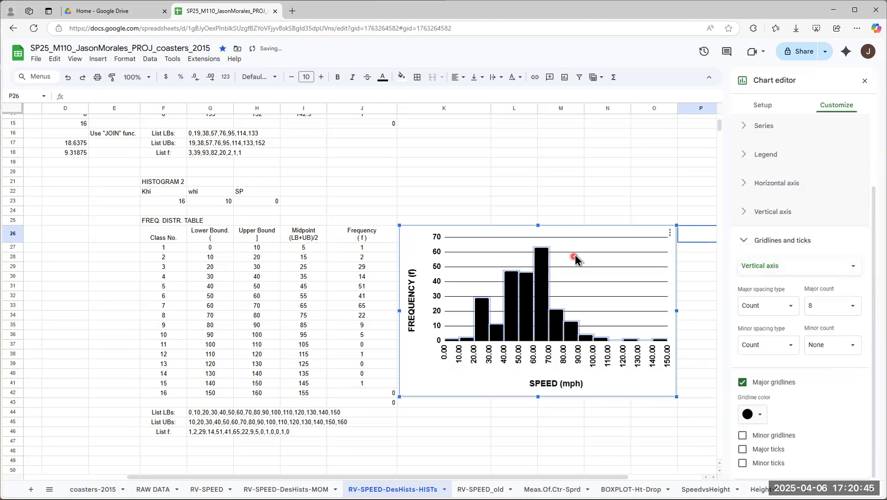
pyautogui.click(468, 257)
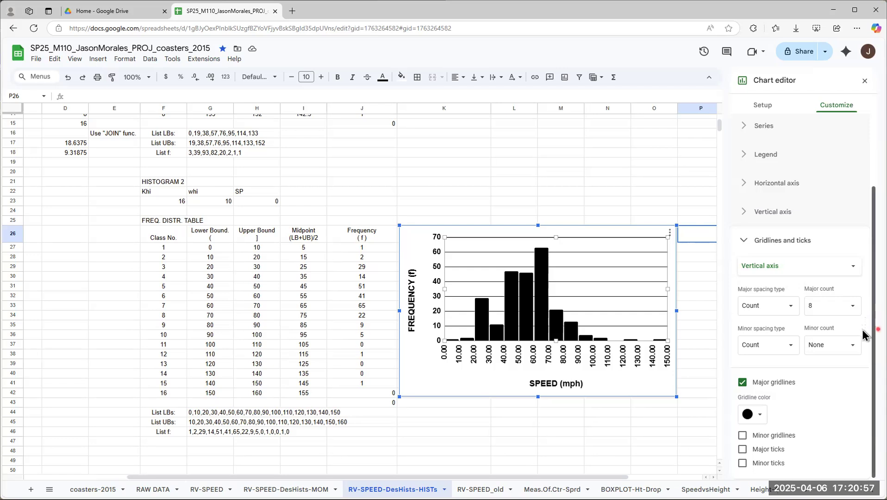
pyautogui.click(743, 450)
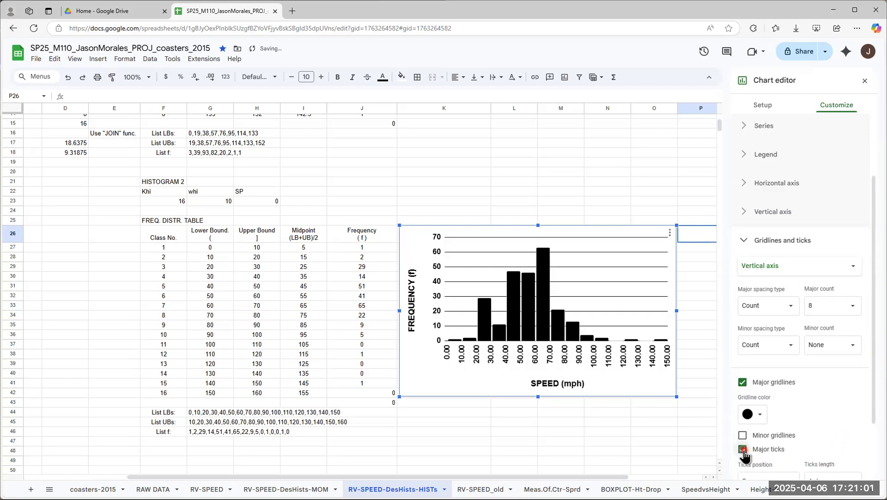
# Step: Turn off the vertical axis's major ticks, and try its minor gridlines before turning them back off
pyautogui.click(743, 450)
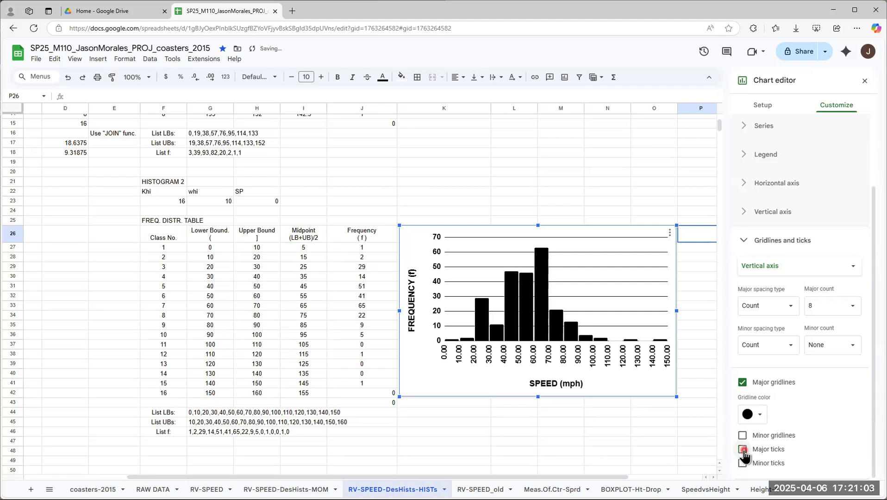
pyautogui.click(745, 450)
pyautogui.click(742, 436)
pyautogui.click(742, 436)
# Step: Turn on major ticks for the horizontal axis and set their position to Outside
pyautogui.moveTo(873, 349); pyautogui.dragTo(872, 280)
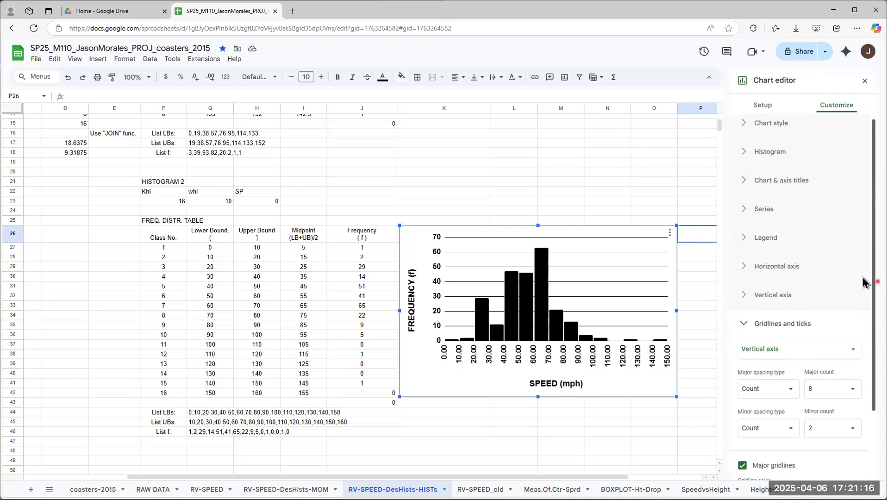
pyautogui.click(771, 361)
pyautogui.click(778, 341)
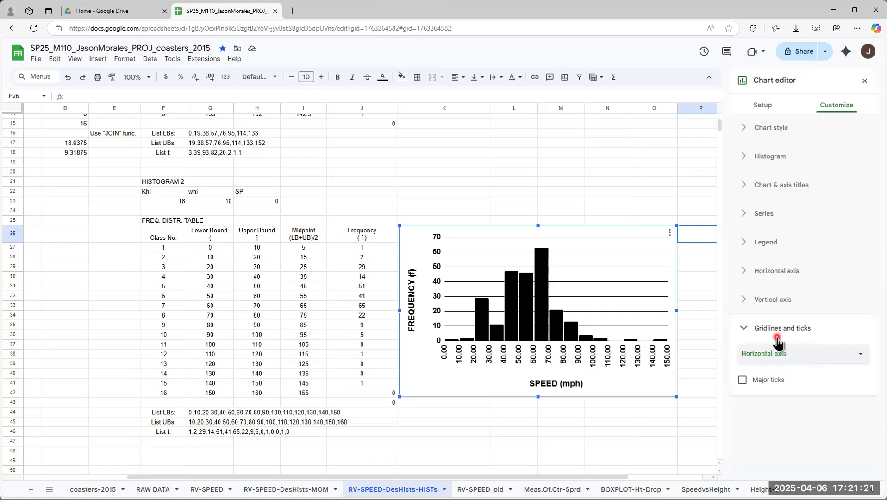
pyautogui.click(742, 380)
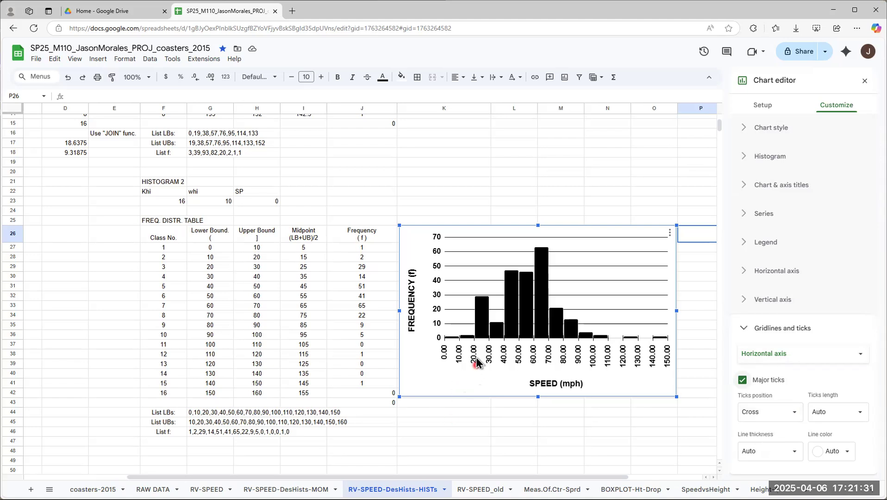
pyautogui.click(762, 419)
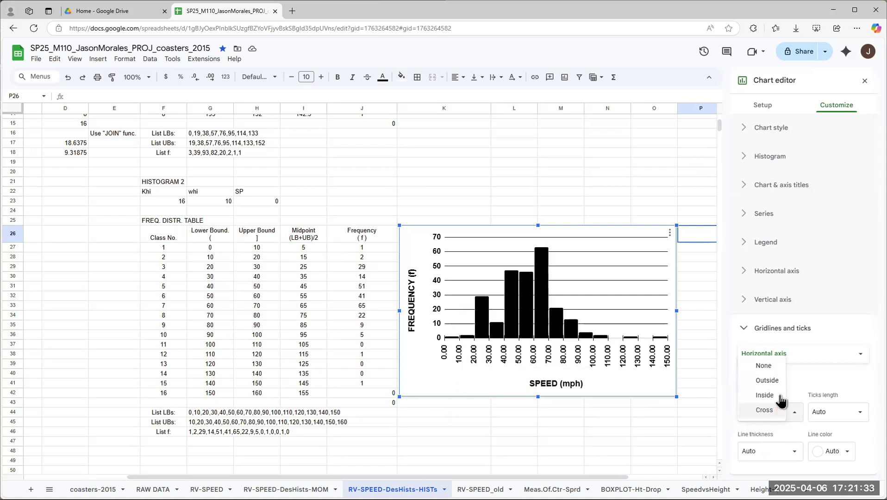
pyautogui.click(773, 377)
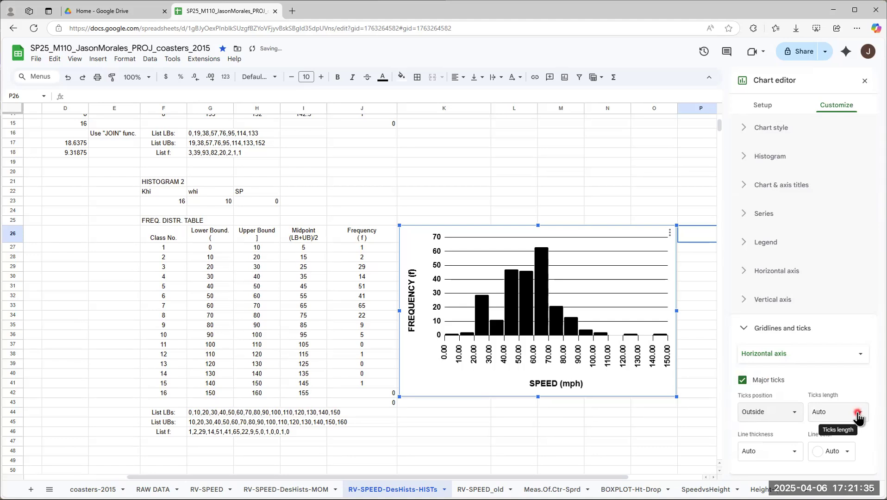
# Step: Set the horizontal axis tick marks to 2px line thickness and black line color
pyautogui.click(793, 455)
pyautogui.click(763, 412)
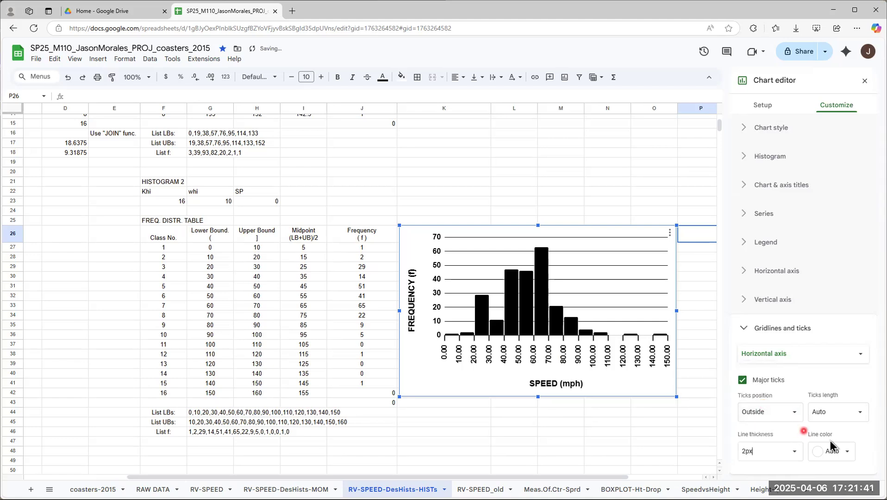
pyautogui.click(847, 451)
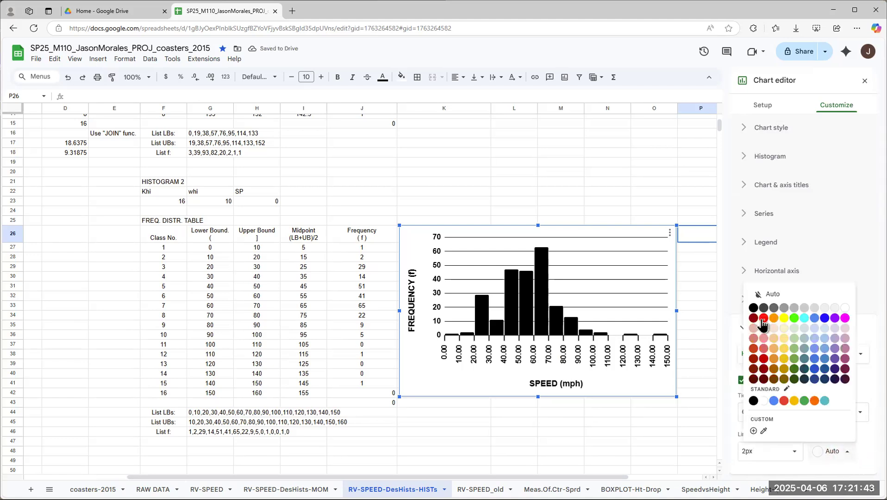
pyautogui.click(753, 308)
pyautogui.click(847, 360)
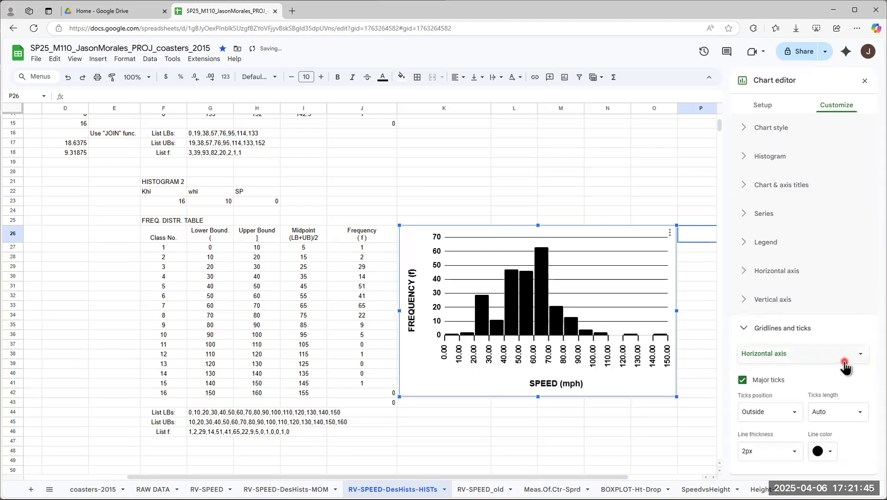
# Step: Review the gridline and tick settings for the vertical axis and close them
pyautogui.click(779, 355)
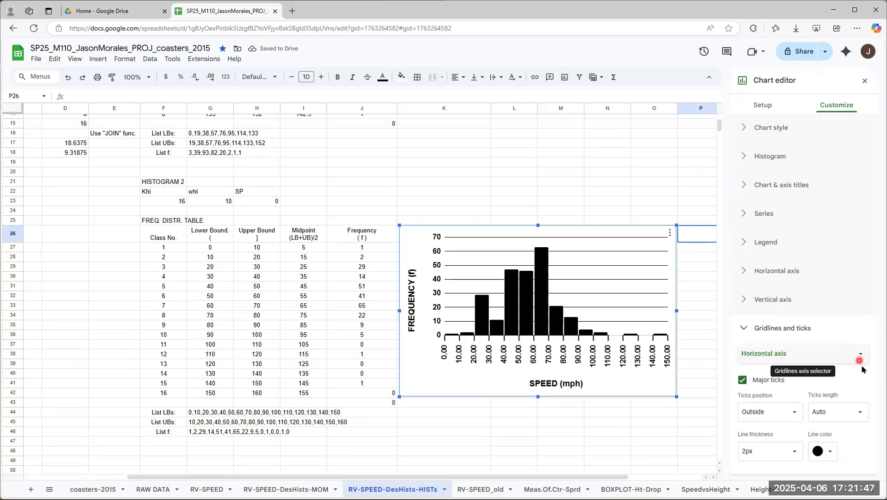
pyautogui.click(859, 358)
pyautogui.click(782, 368)
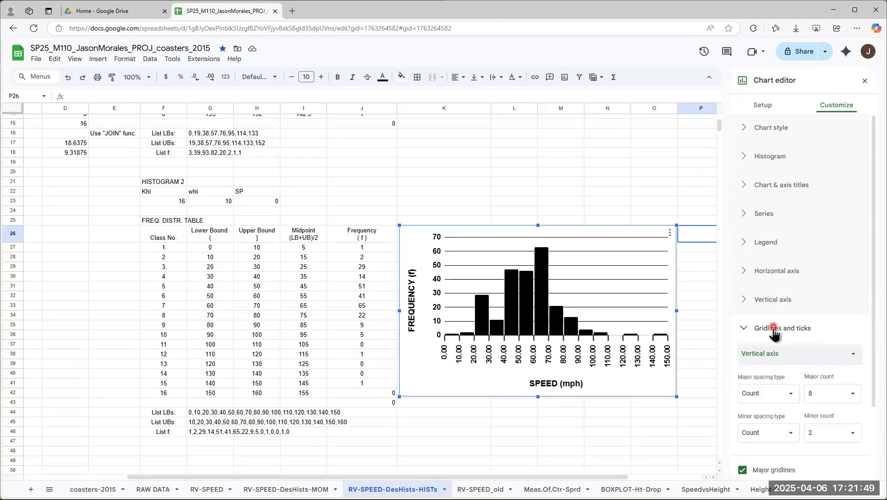
pyautogui.scroll(-2, 863, 343)
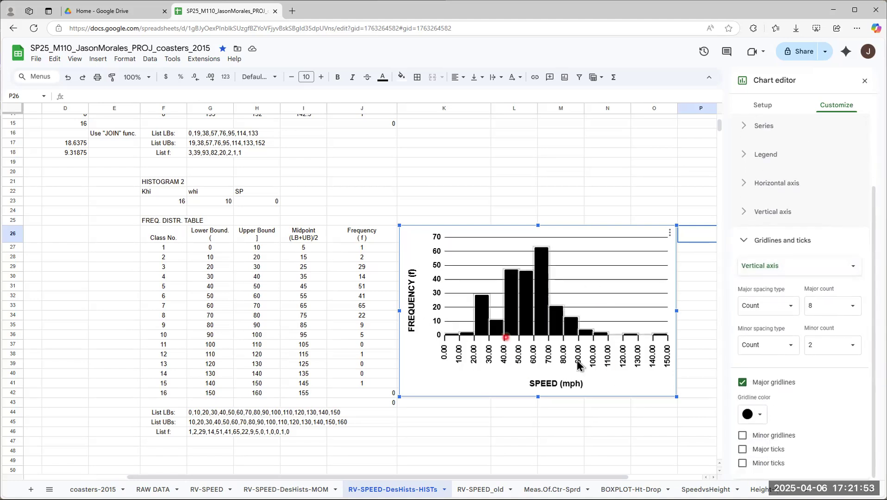
pyautogui.click(746, 242)
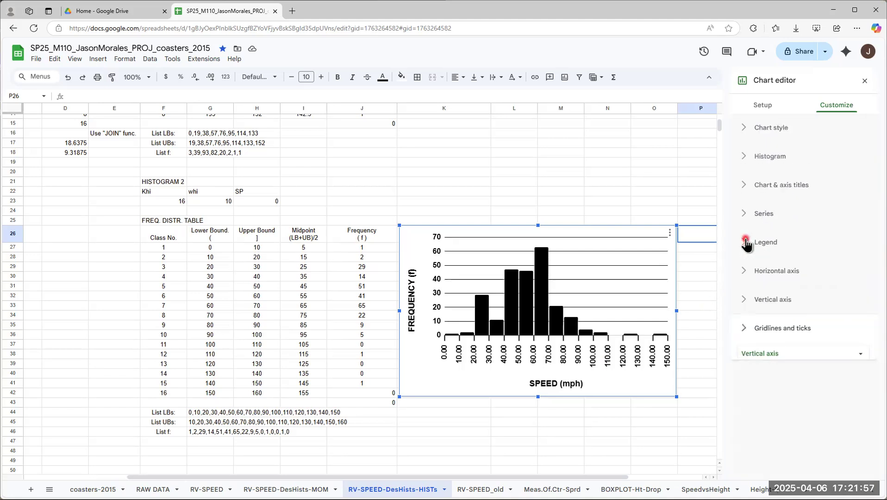
# Step: Set the vertical axis's minimum to 0 and its maximum to 70
pyautogui.click(745, 301)
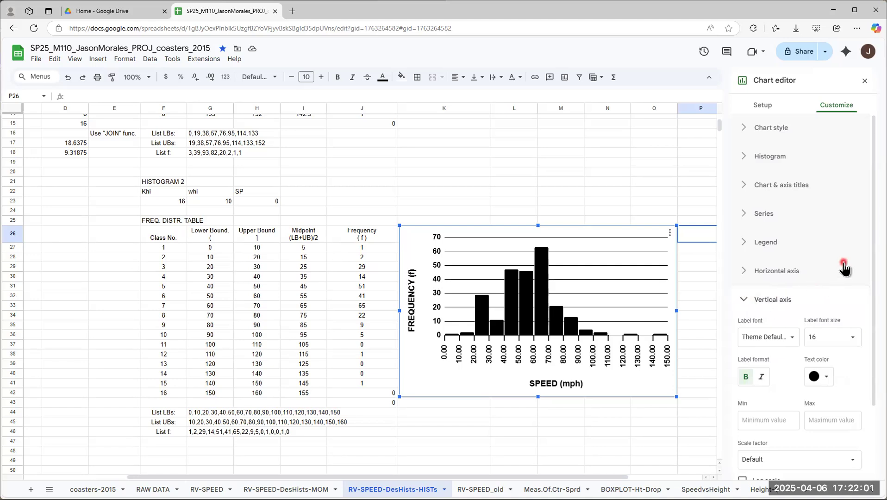
pyautogui.scroll(-1, 854, 324)
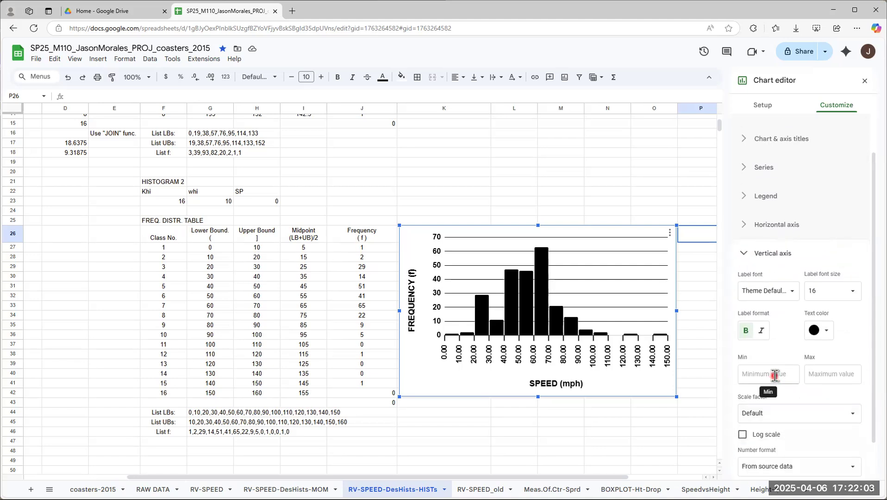
pyautogui.scroll(-1, 787, 296)
pyautogui.click(790, 331)
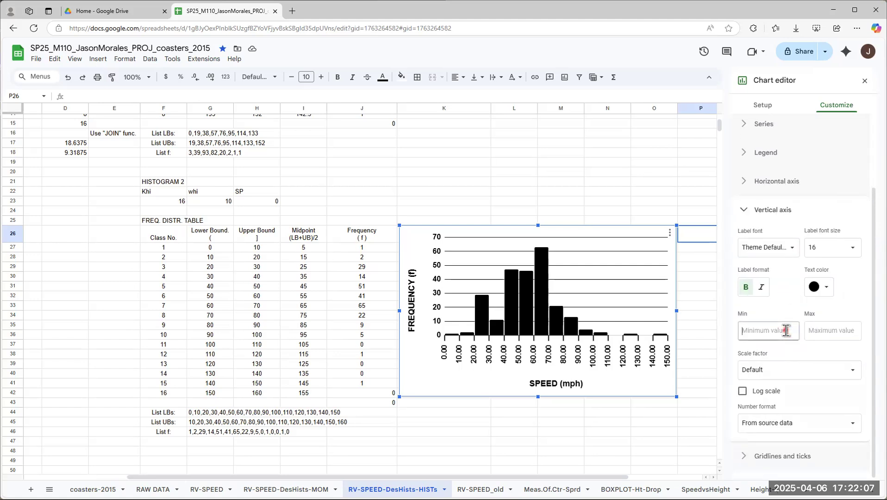
pyautogui.click(839, 331)
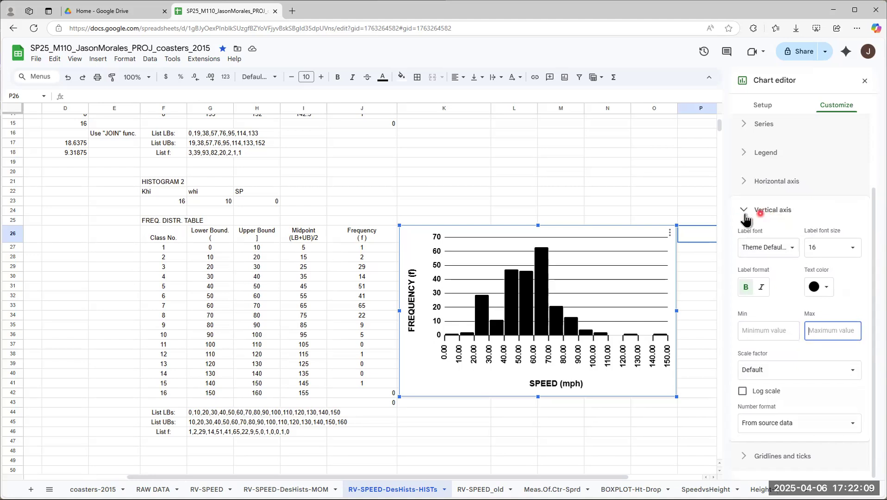
pyautogui.click(755, 325)
pyautogui.write('0')
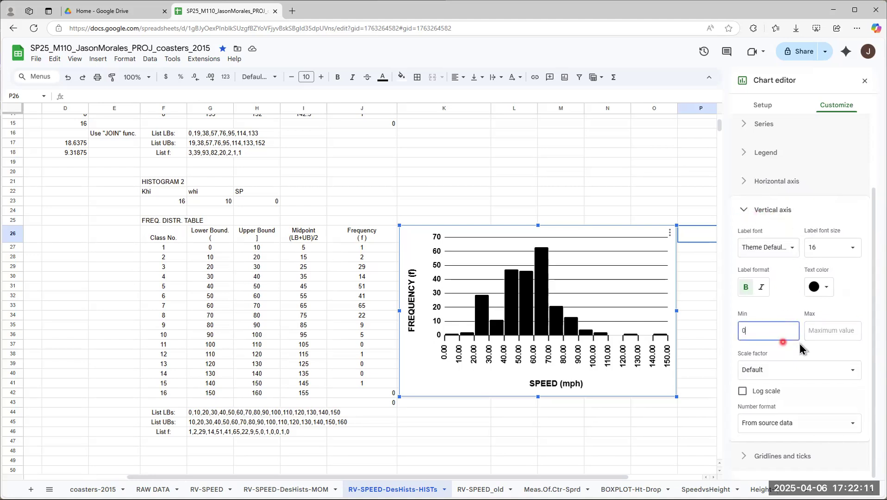
pyautogui.click(815, 333)
pyautogui.write('10')
pyautogui.press('BackSpace')
pyautogui.press('BackSpace')
pyautogui.write('70')
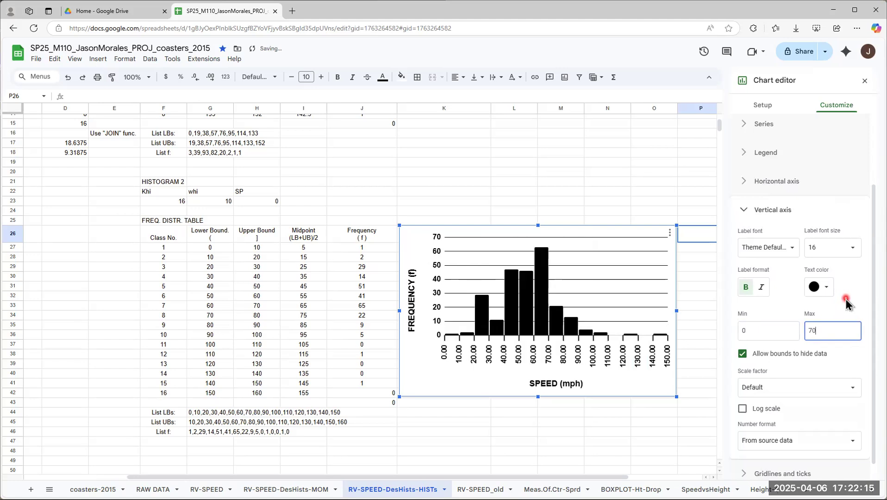
pyautogui.click(862, 301)
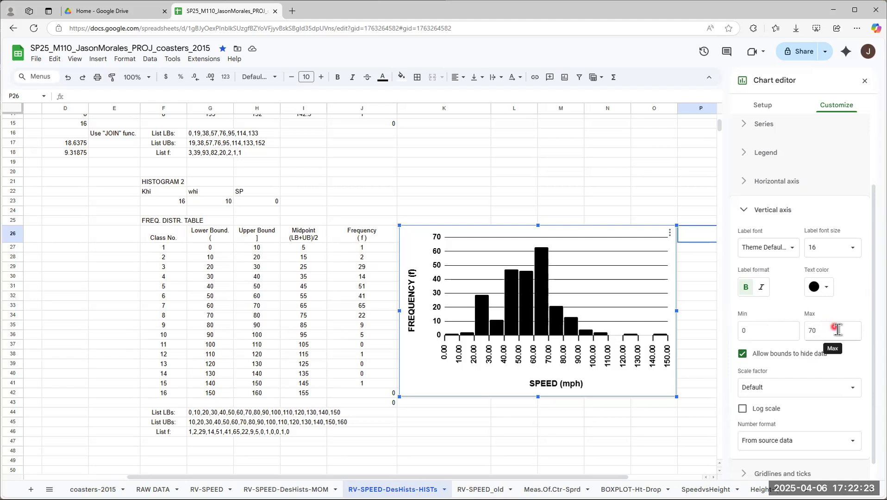
pyautogui.scroll(-1, 835, 324)
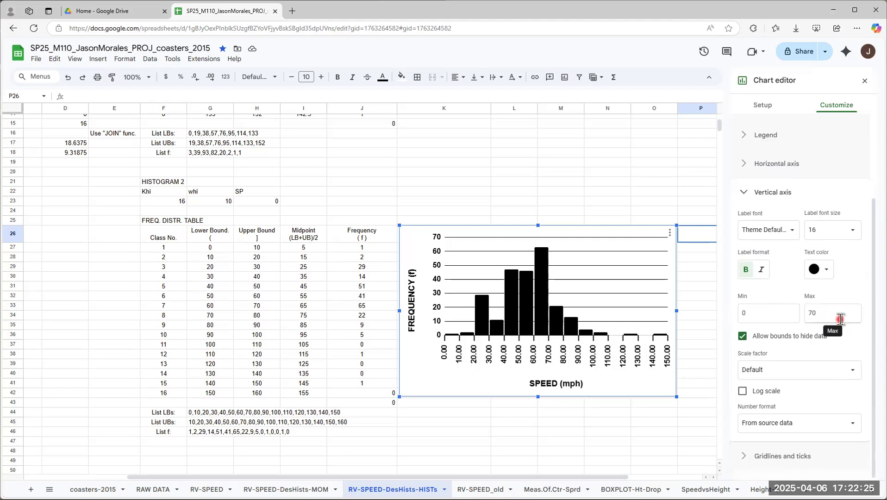
pyautogui.scroll(3, 849, 308)
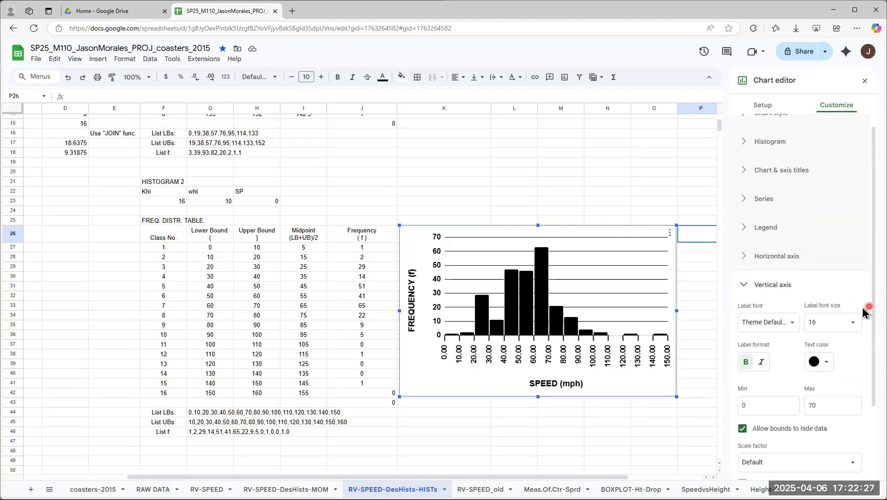
pyautogui.click(747, 285)
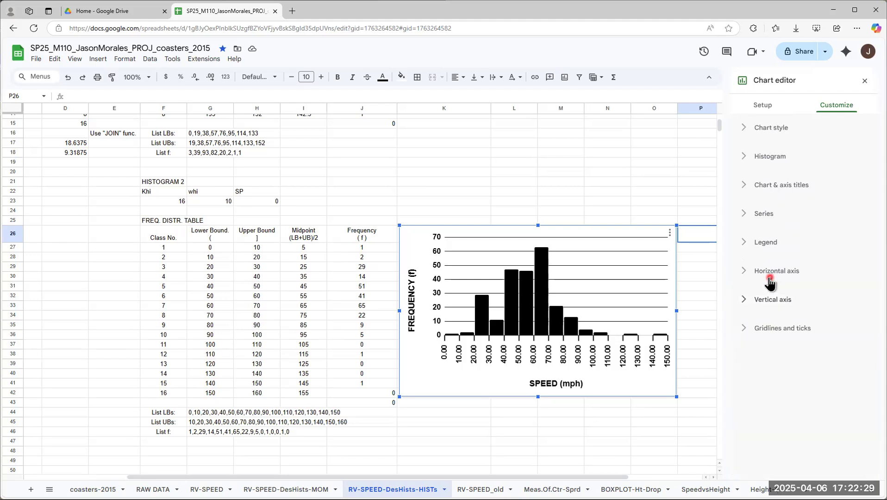
# Step: Download the speed histogram as a PNG image
pyautogui.click(580, 240)
pyautogui.click(670, 232)
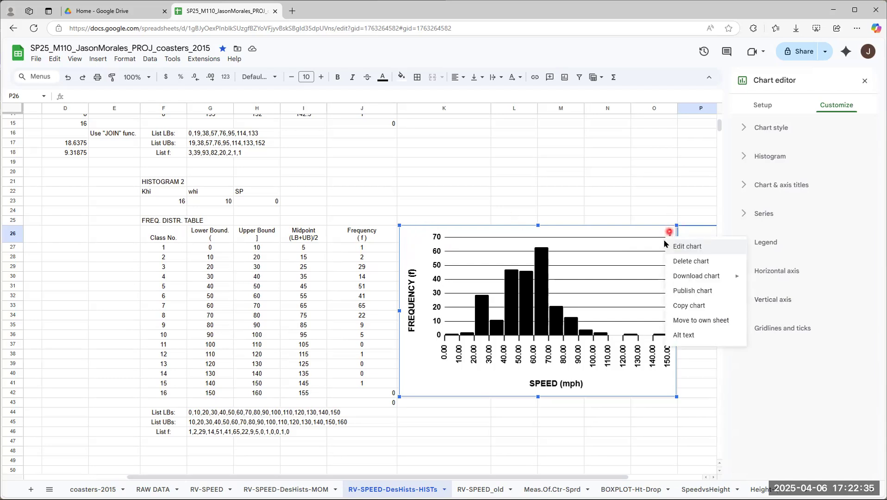
pyautogui.moveTo(696, 277)
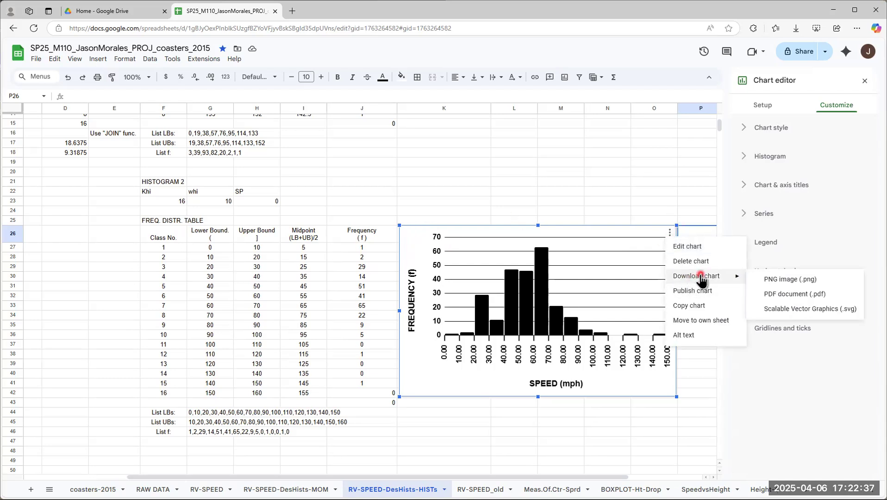
pyautogui.click(788, 281)
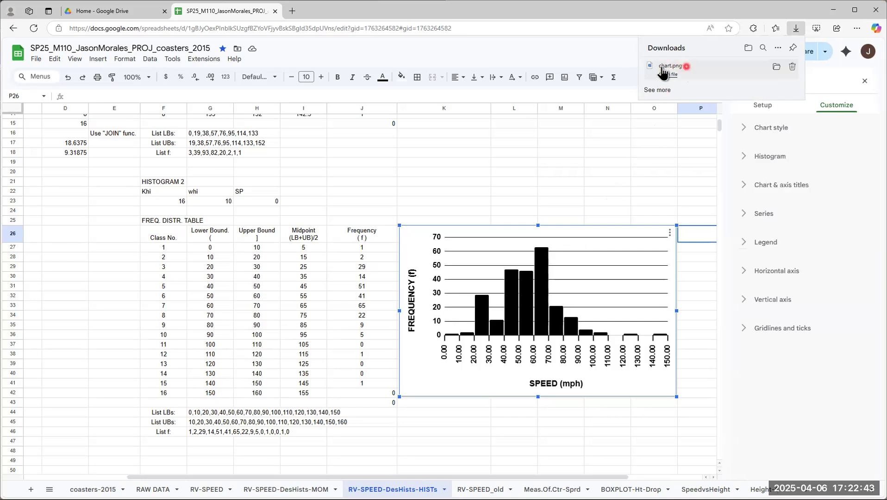
# Step: Show the downloaded chart.png file in its folder
pyautogui.click(776, 68)
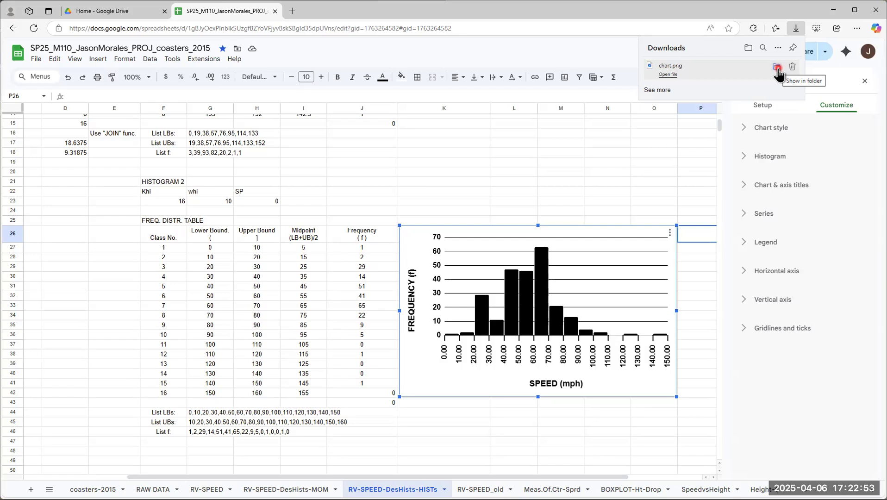
pyautogui.click(777, 68)
pyautogui.click(667, 69)
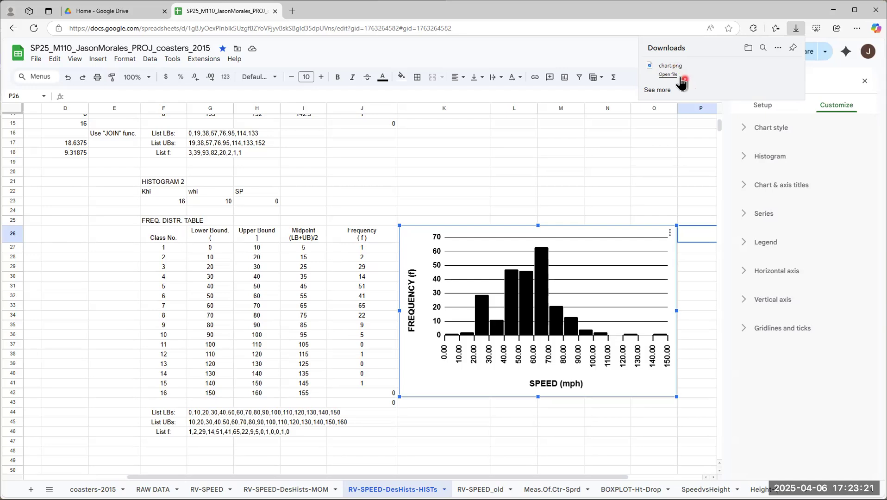
pyautogui.moveTo(778, 67)
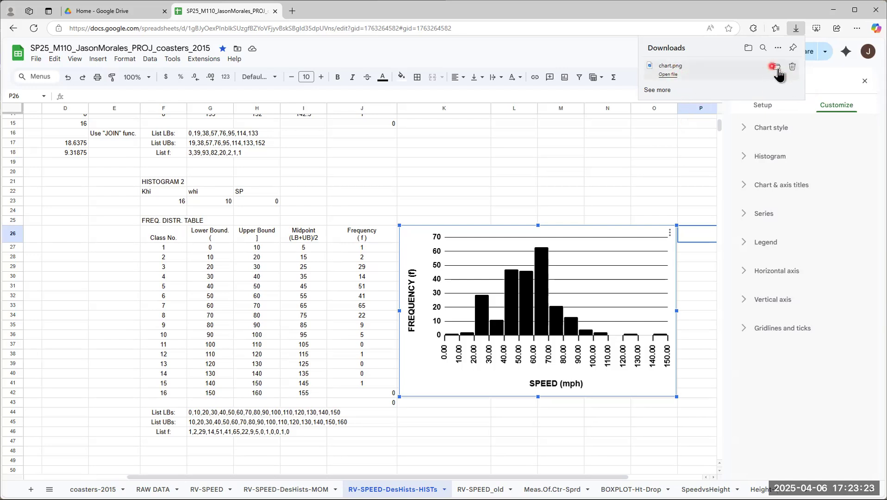